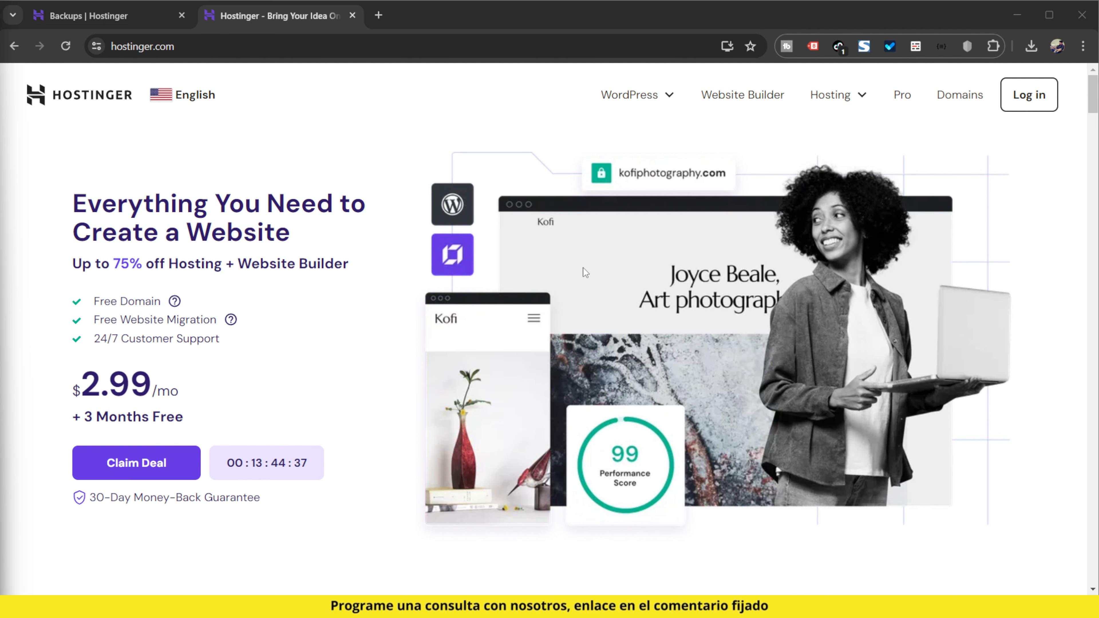
# - Look through the site's country and language choices, close the chooser and view the home page's review ratings
pyautogui.click(211, 104)
pyautogui.scroll(-1, 808, 454)
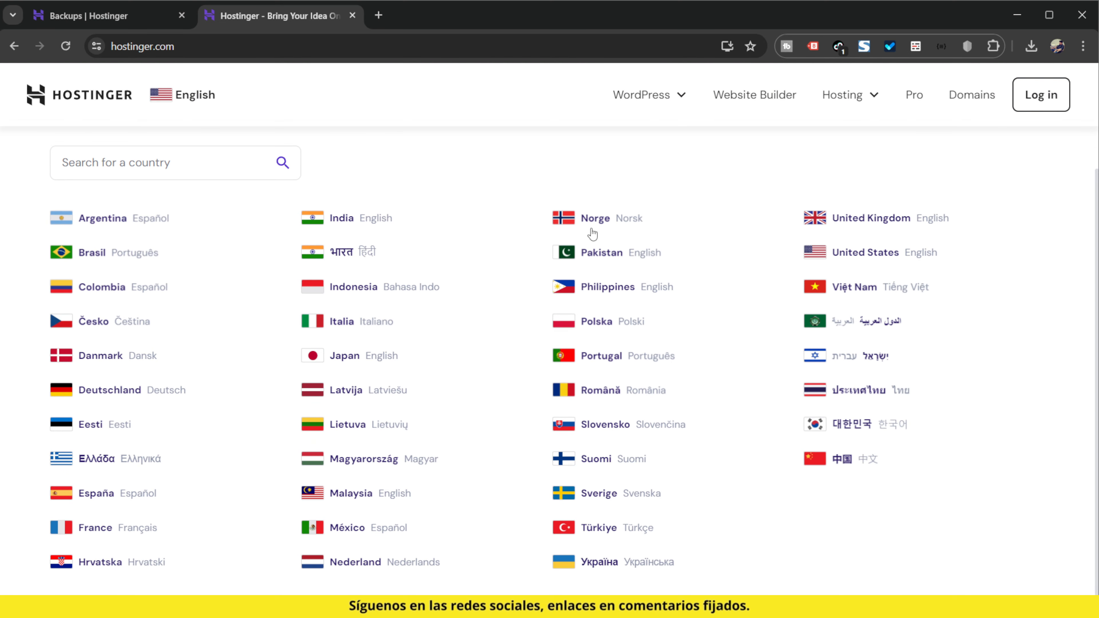
pyautogui.scroll(1, 338, 236)
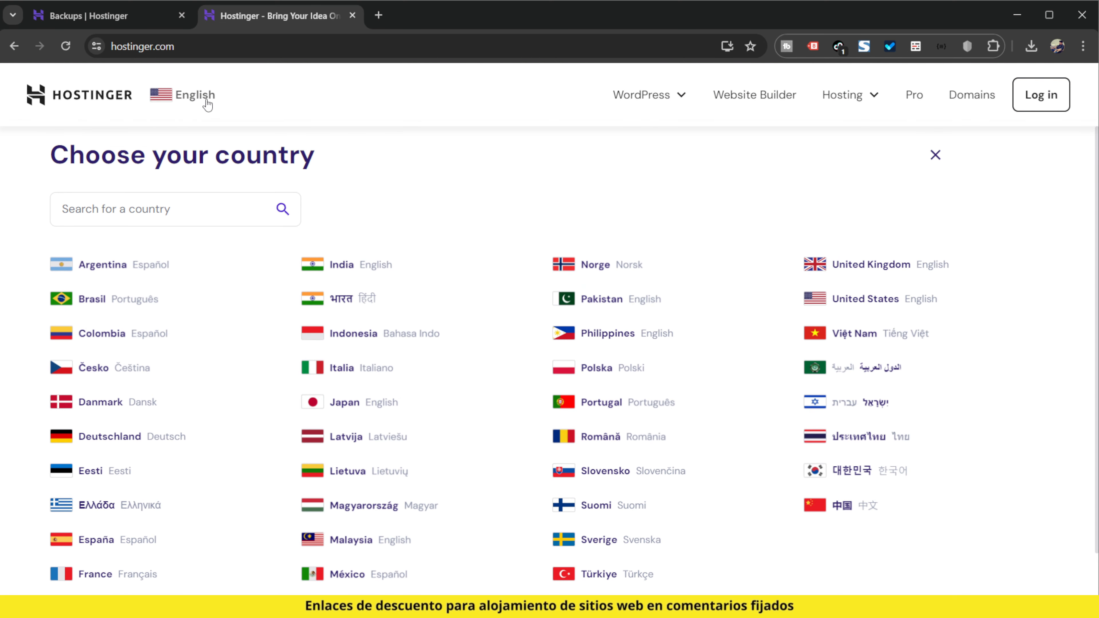
pyautogui.click(206, 103)
pyautogui.scroll(-5, 524, 347)
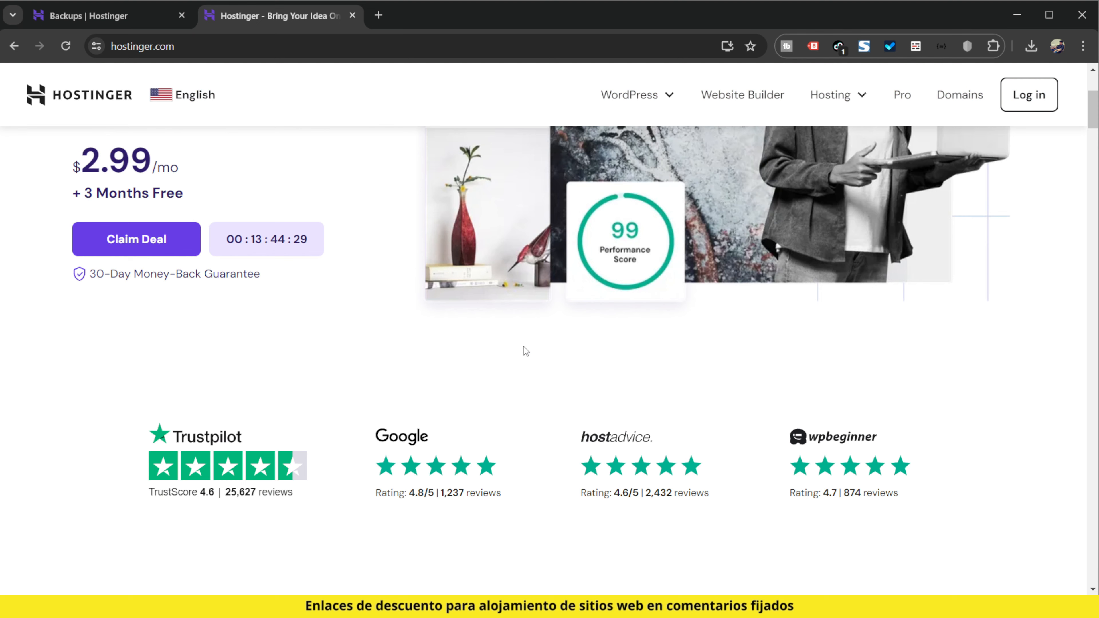
# - Open the managed WordPress hosting page and compare the features of the Premium, Business and Cloud Startup plans
pyautogui.click(648, 98)
pyautogui.click(596, 160)
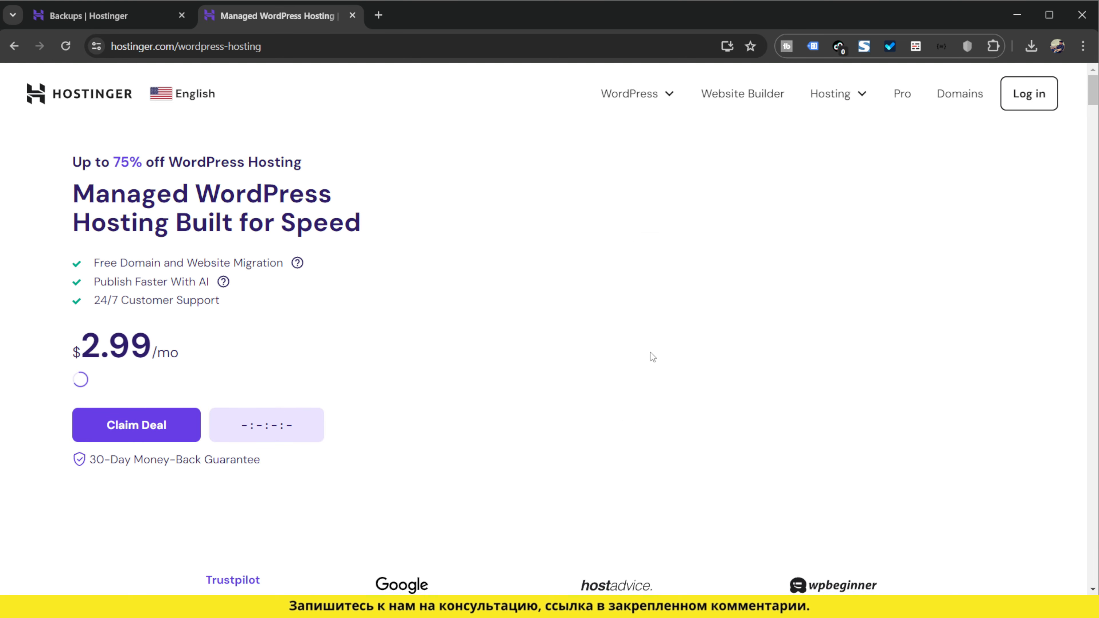
pyautogui.scroll(-8, 650, 355)
pyautogui.scroll(-8, 650, 354)
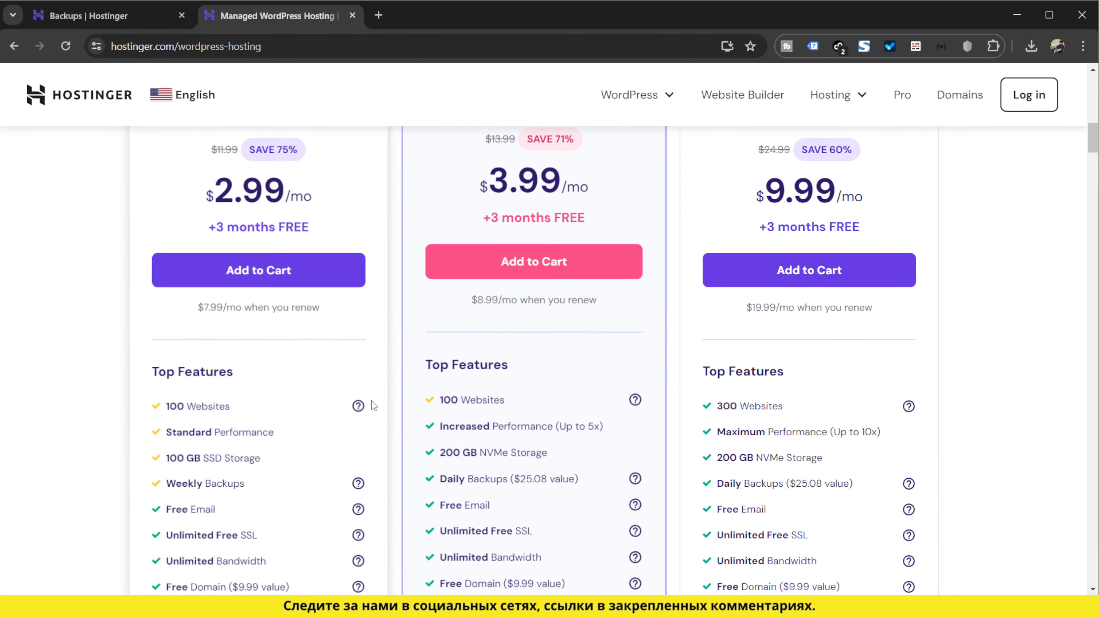
pyautogui.scroll(-2, 693, 429)
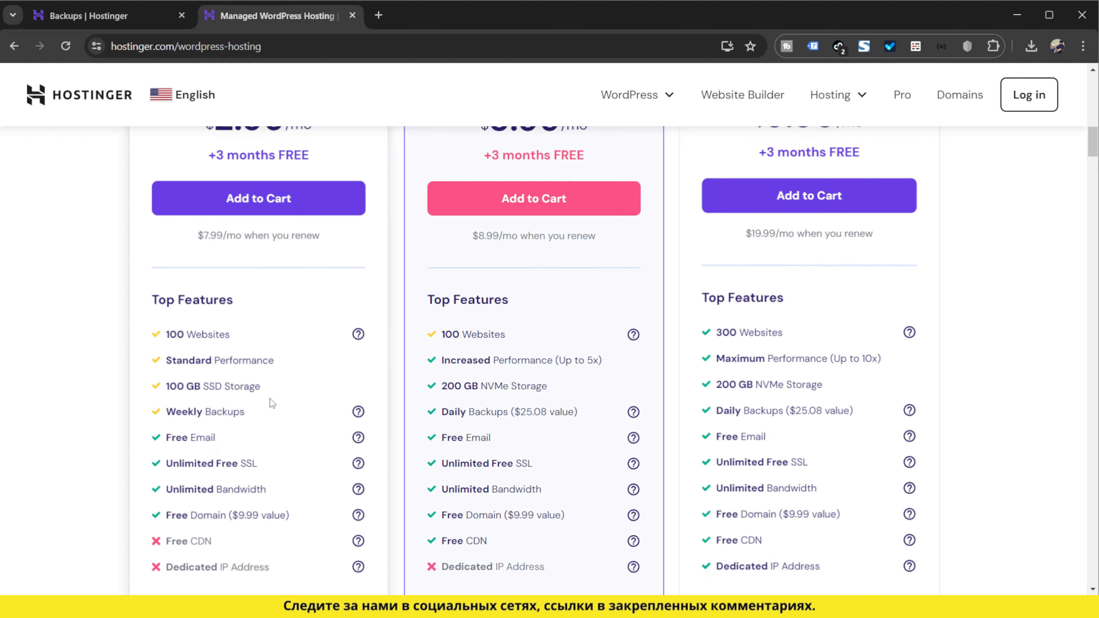
pyautogui.moveTo(164, 327); pyautogui.dragTo(213, 328)
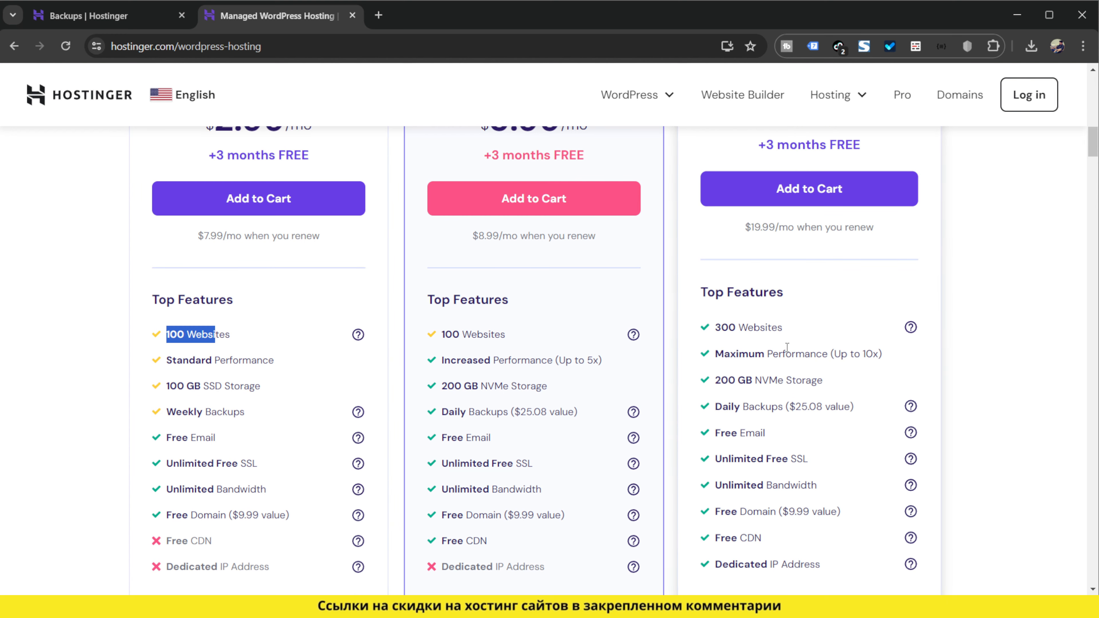
pyautogui.click(565, 391)
pyautogui.scroll(-10, 563, 395)
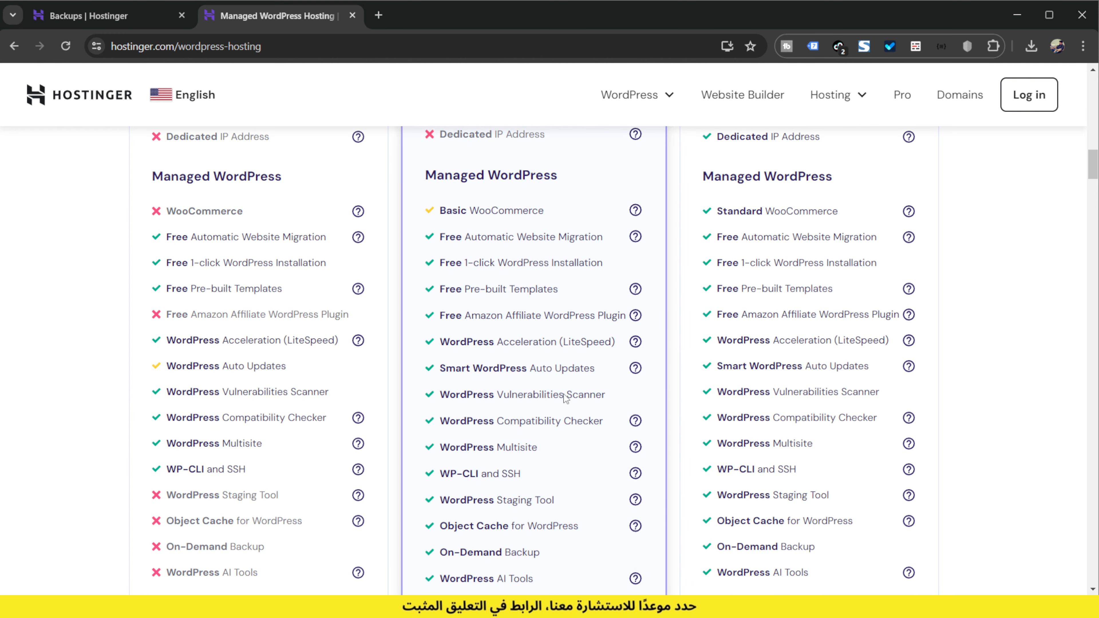
pyautogui.scroll(-10, 563, 395)
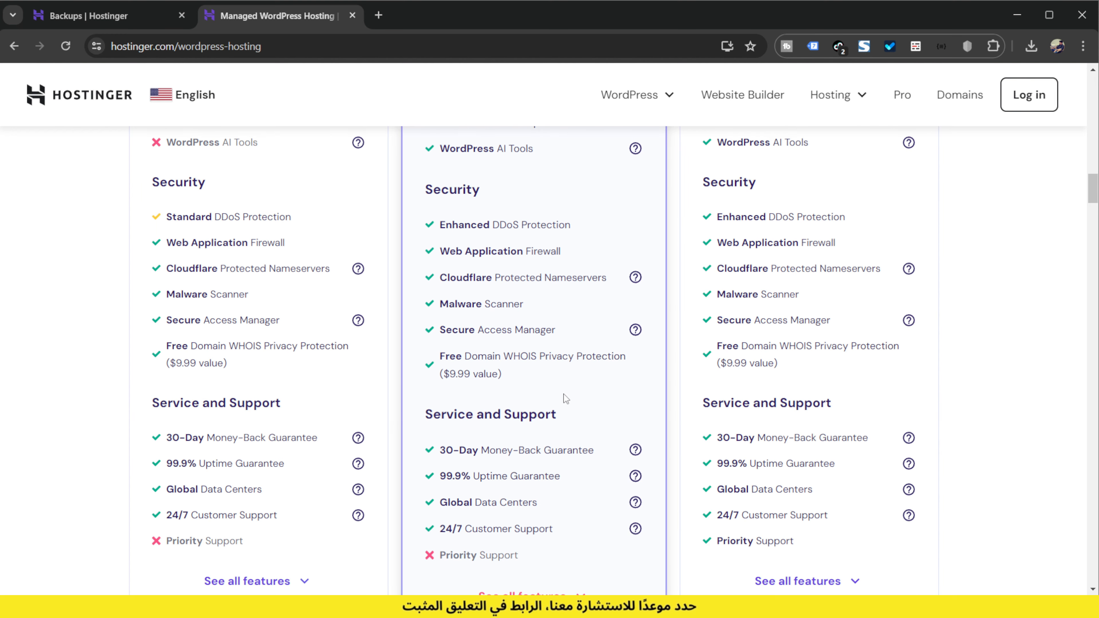
pyautogui.scroll(-7, 563, 395)
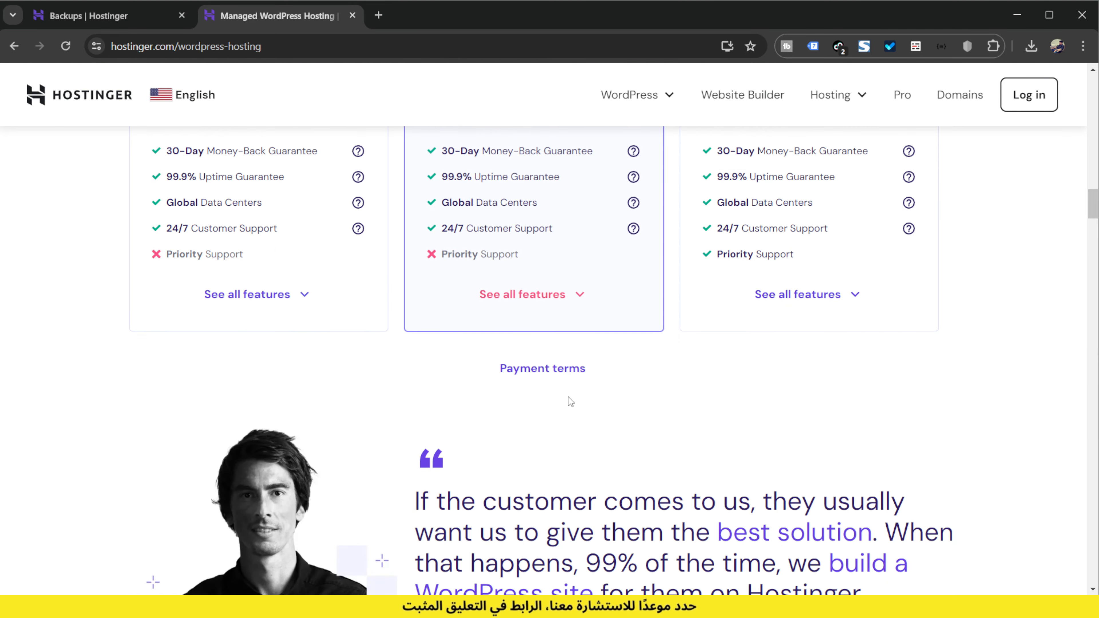
pyautogui.scroll(20, 572, 402)
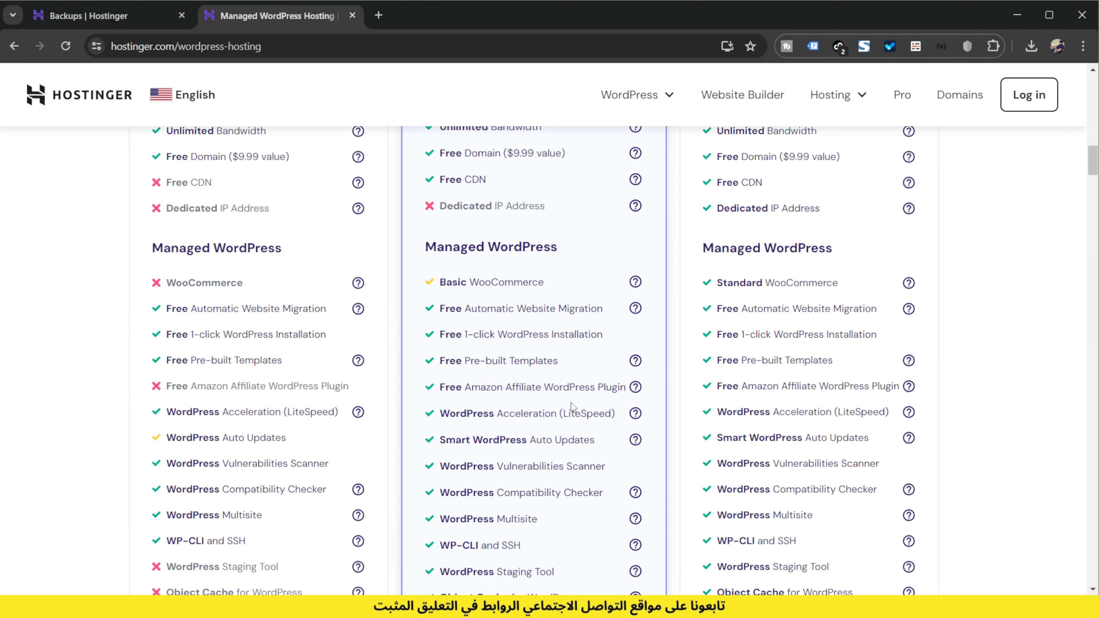
pyautogui.scroll(13, 572, 404)
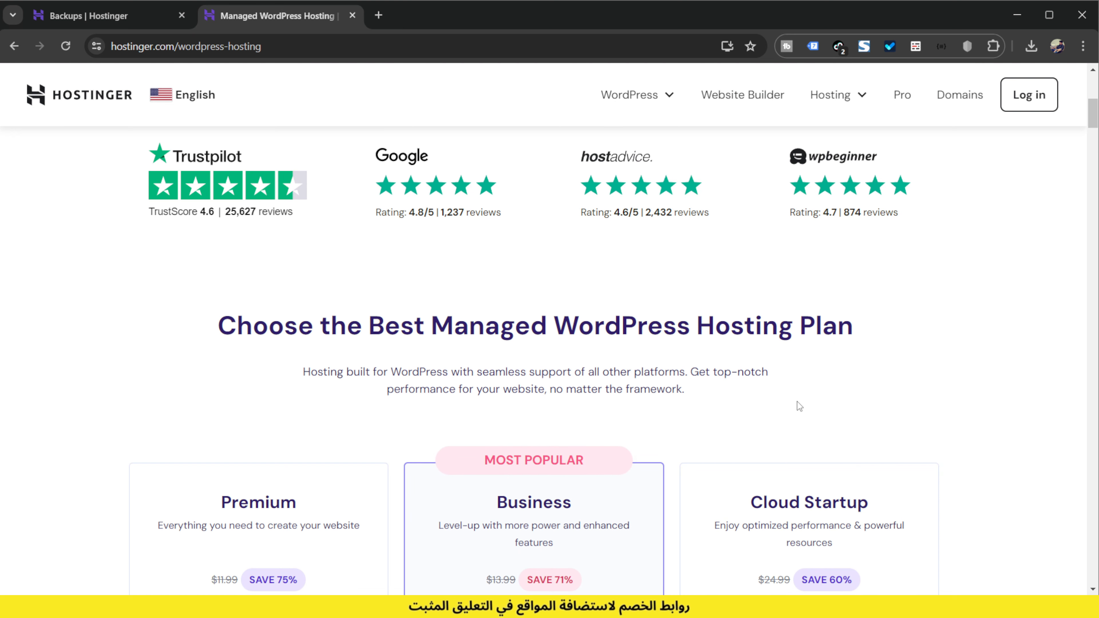
pyautogui.scroll(10, 799, 407)
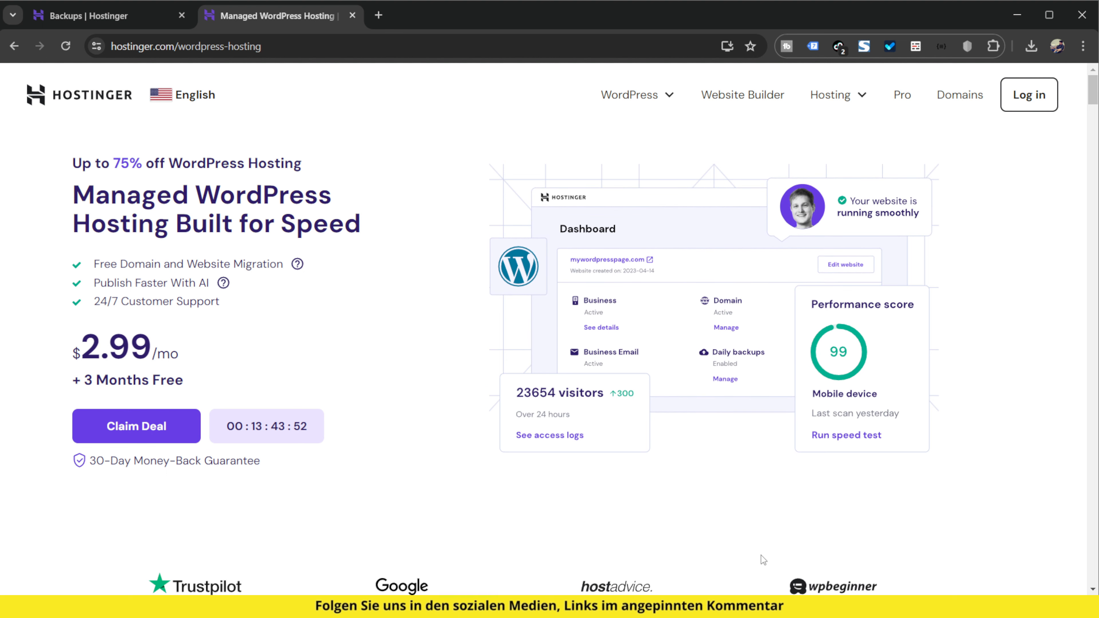
# - Examine the discounted prices, renewal prices and top features of the three managed WordPress hosting plans again
pyautogui.scroll(-10, 700, 426)
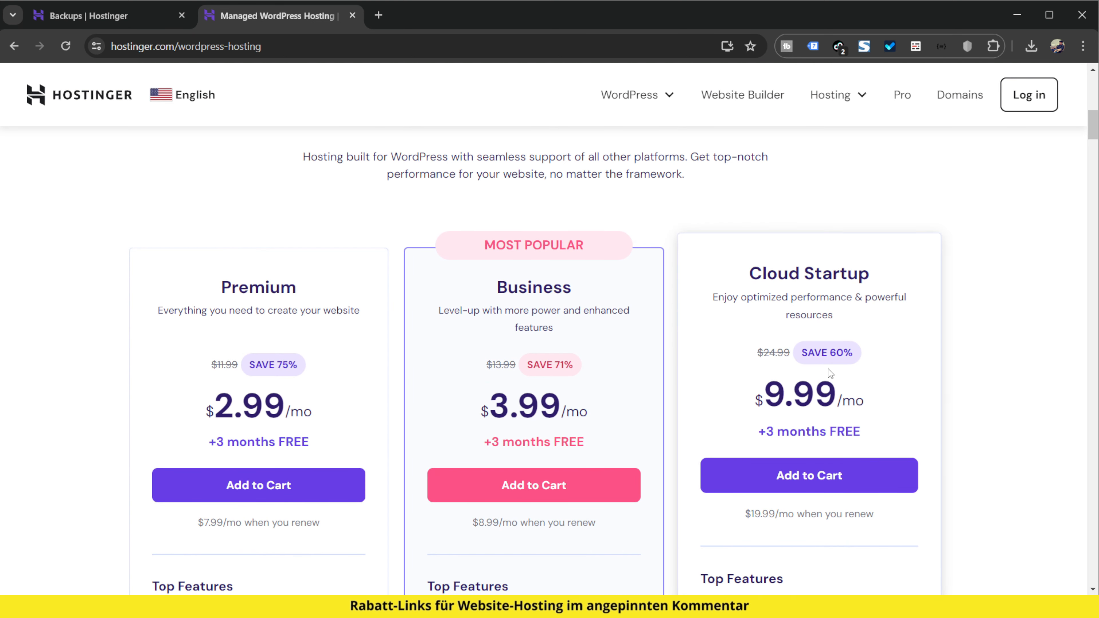
pyautogui.scroll(-2, 830, 373)
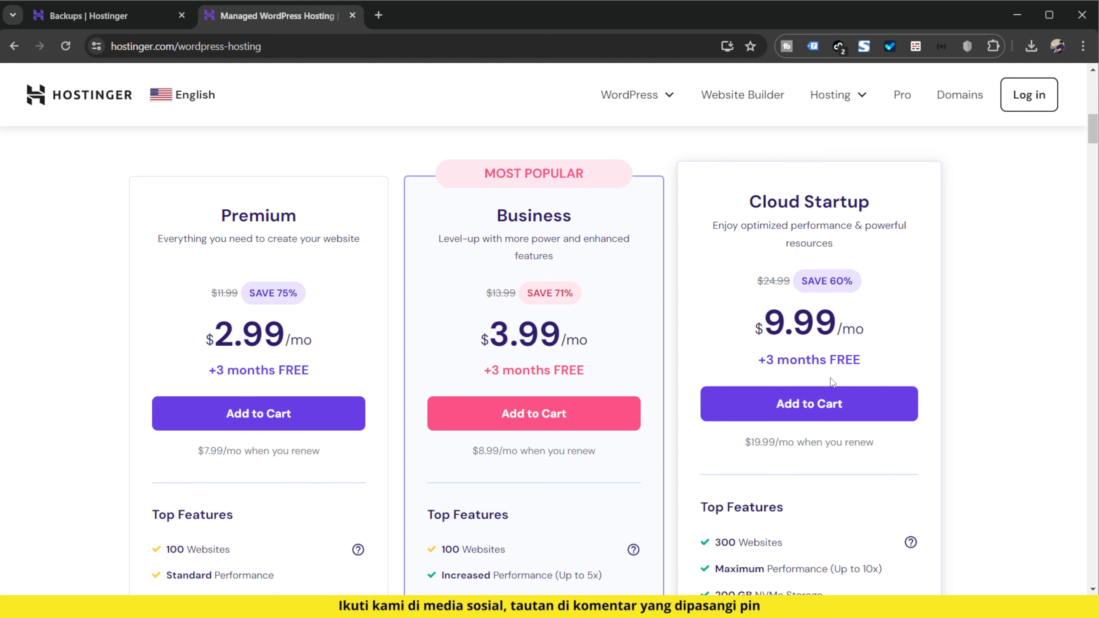
pyautogui.scroll(15, 832, 381)
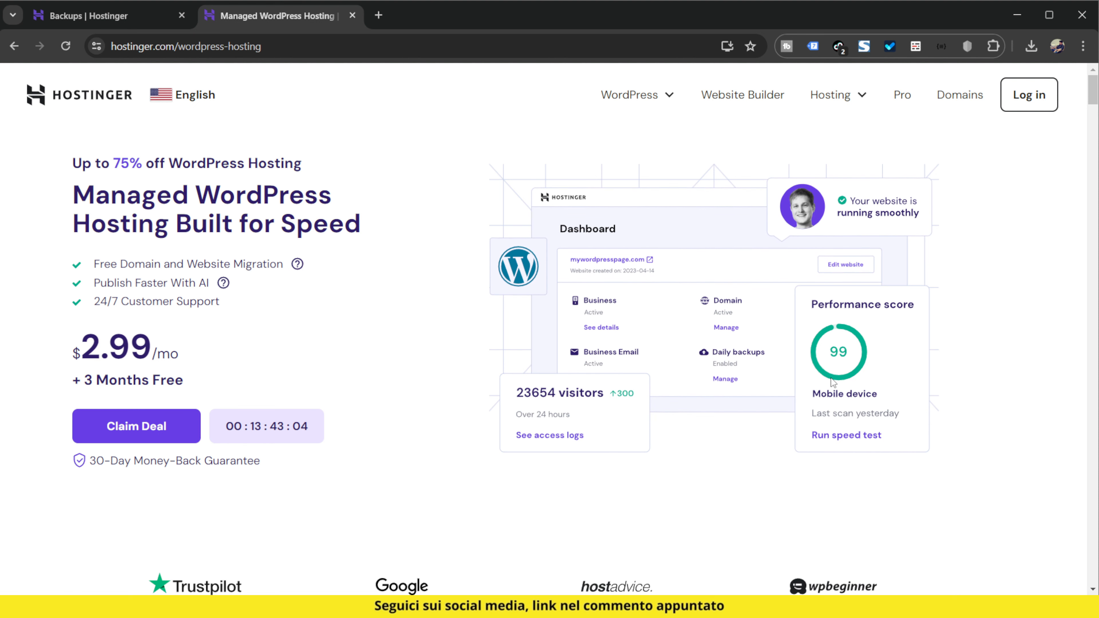
pyautogui.scroll(-5, 662, 412)
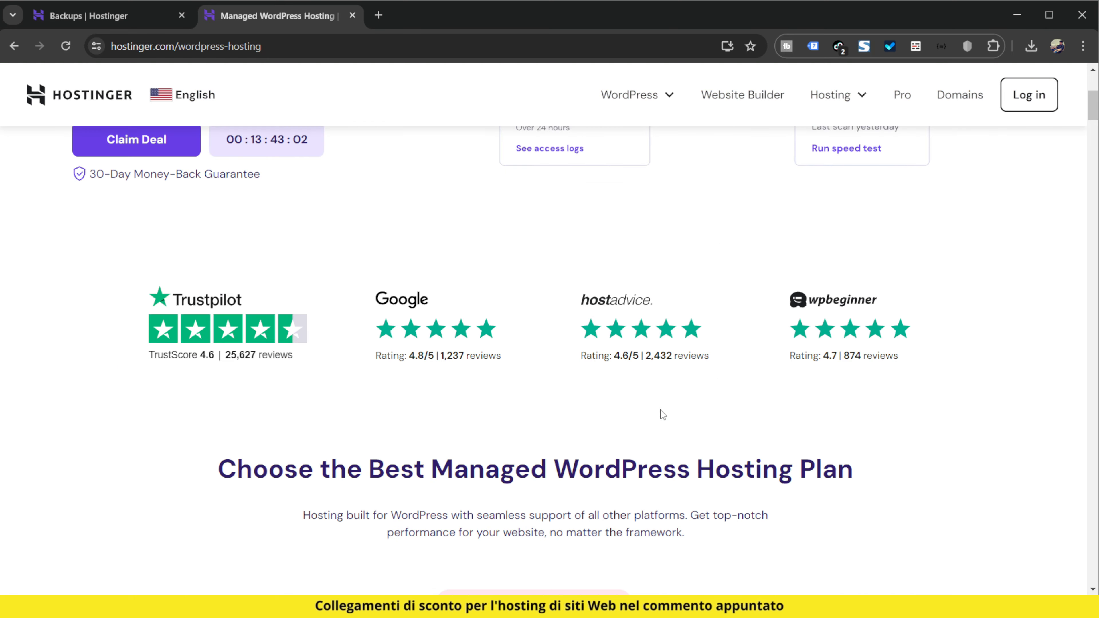
pyautogui.scroll(-7, 661, 410)
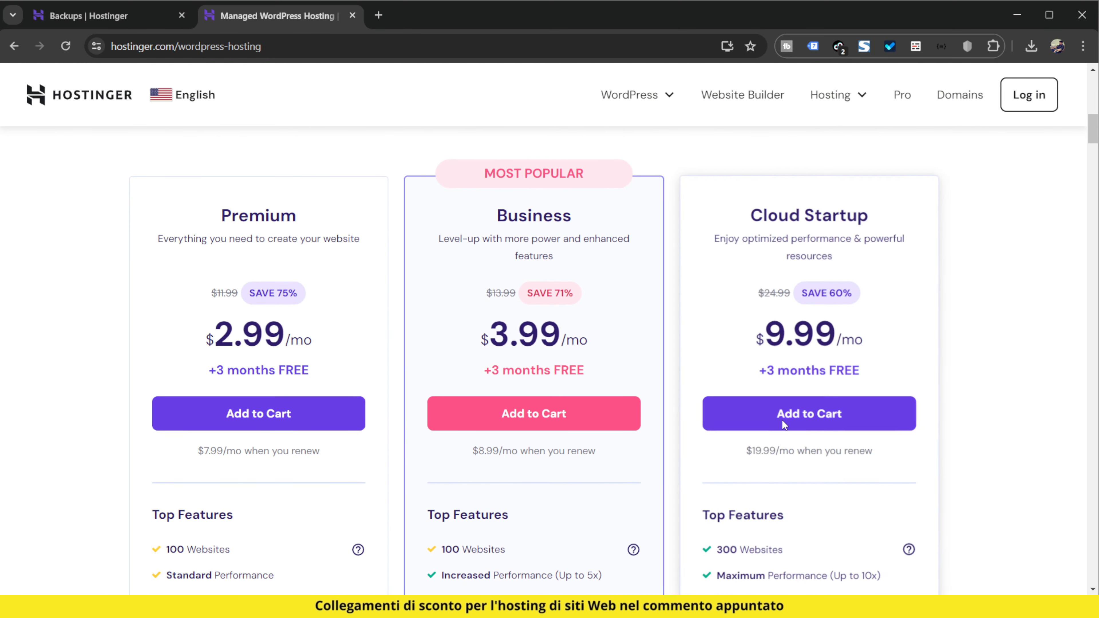
pyautogui.scroll(-4, 908, 262)
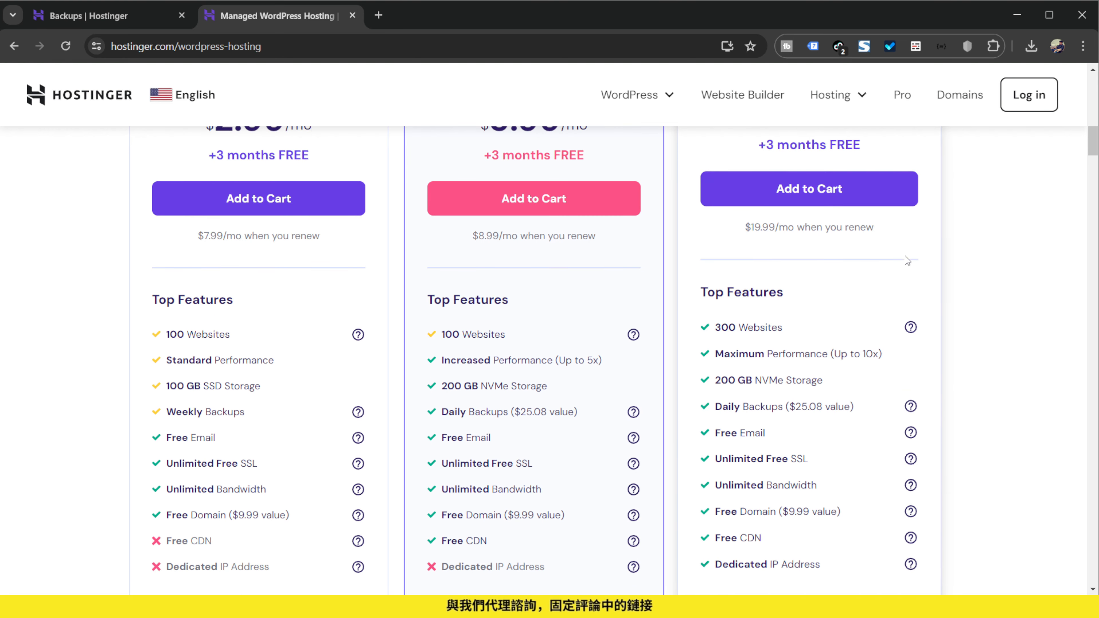
pyautogui.scroll(-8, 817, 285)
pyautogui.scroll(-11, 868, 405)
pyautogui.scroll(20, 863, 416)
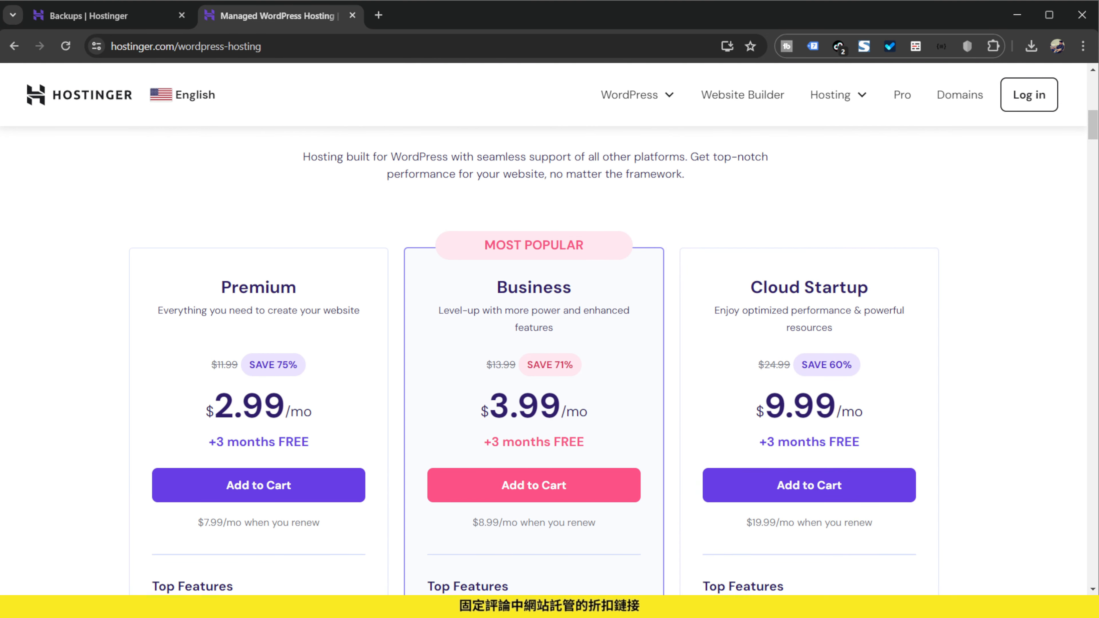
# - Close the hosting plans page and expand the Files section on the Backups page of aulafabricando.online
pyautogui.hotkey('ctrl', 'w')
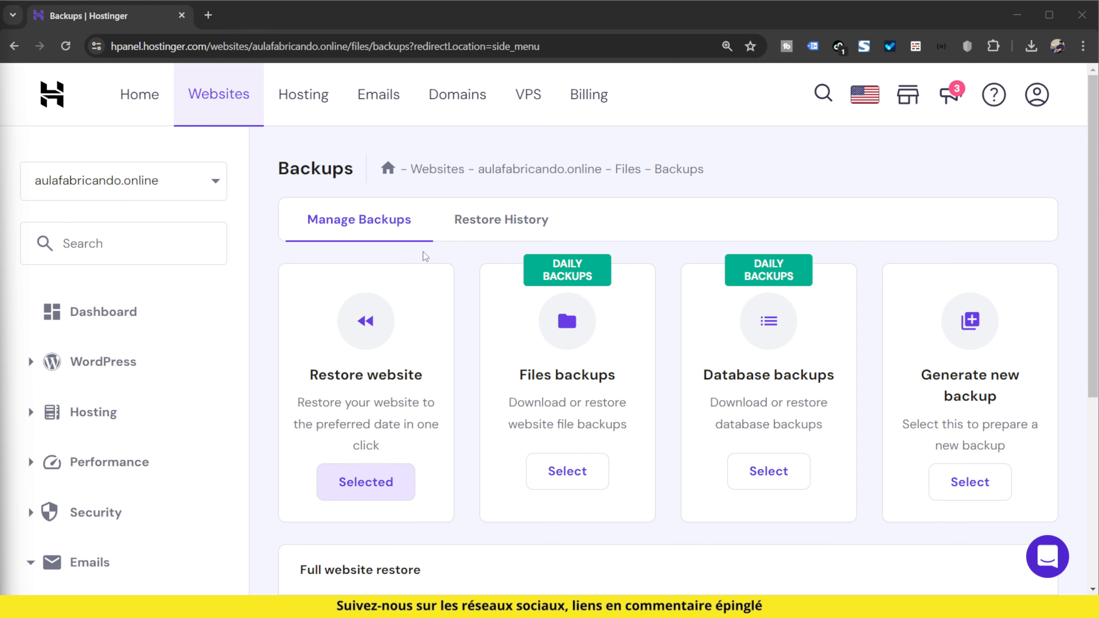
pyautogui.scroll(-5, 156, 342)
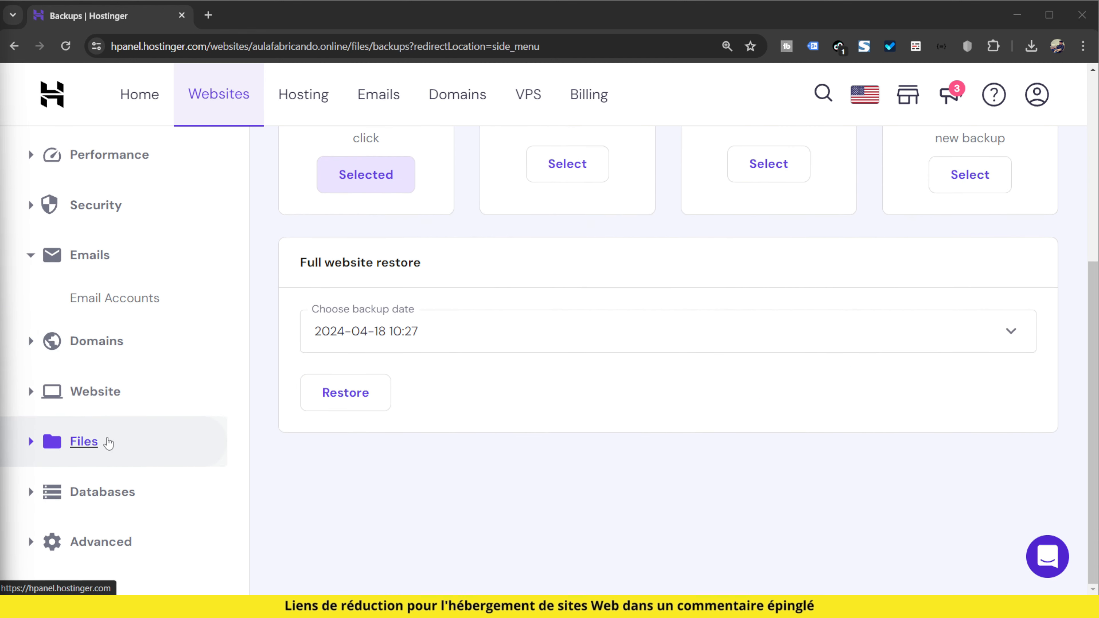
pyautogui.click(108, 442)
pyautogui.scroll(-3, 182, 452)
pyautogui.scroll(5, 409, 451)
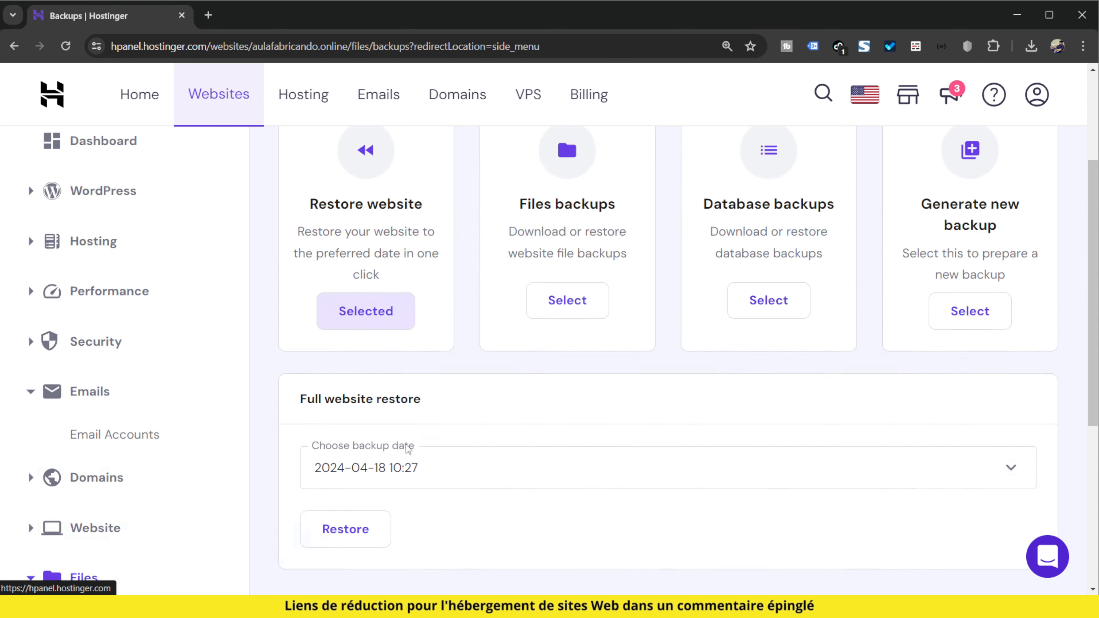
pyautogui.scroll(4, 409, 450)
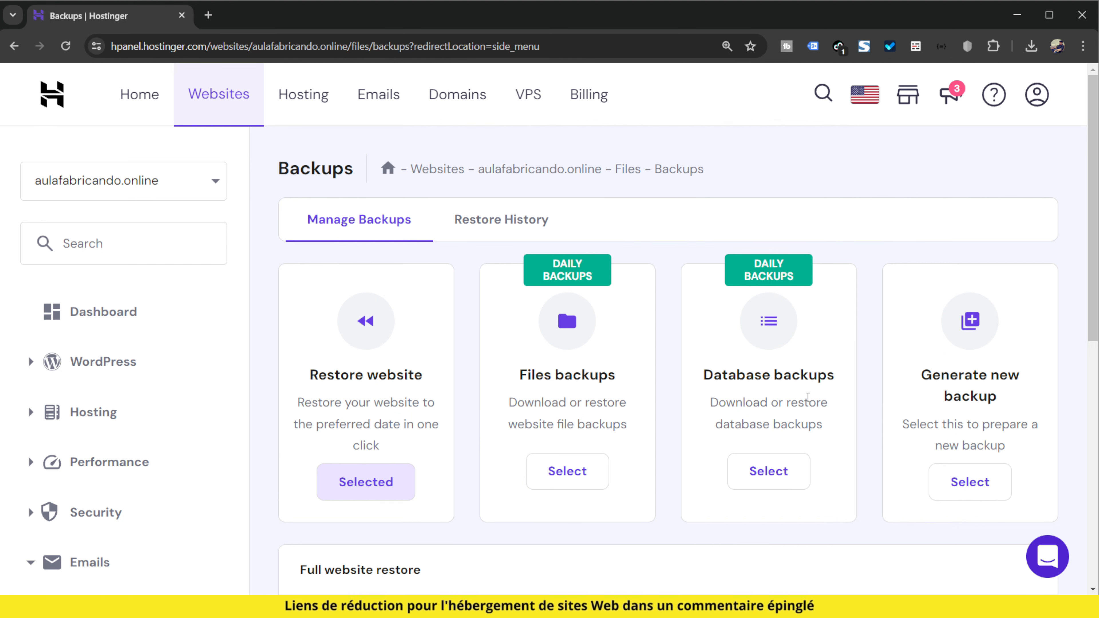
# - Generate a new backup of the website's current files and databases
pyautogui.scroll(-2, 930, 342)
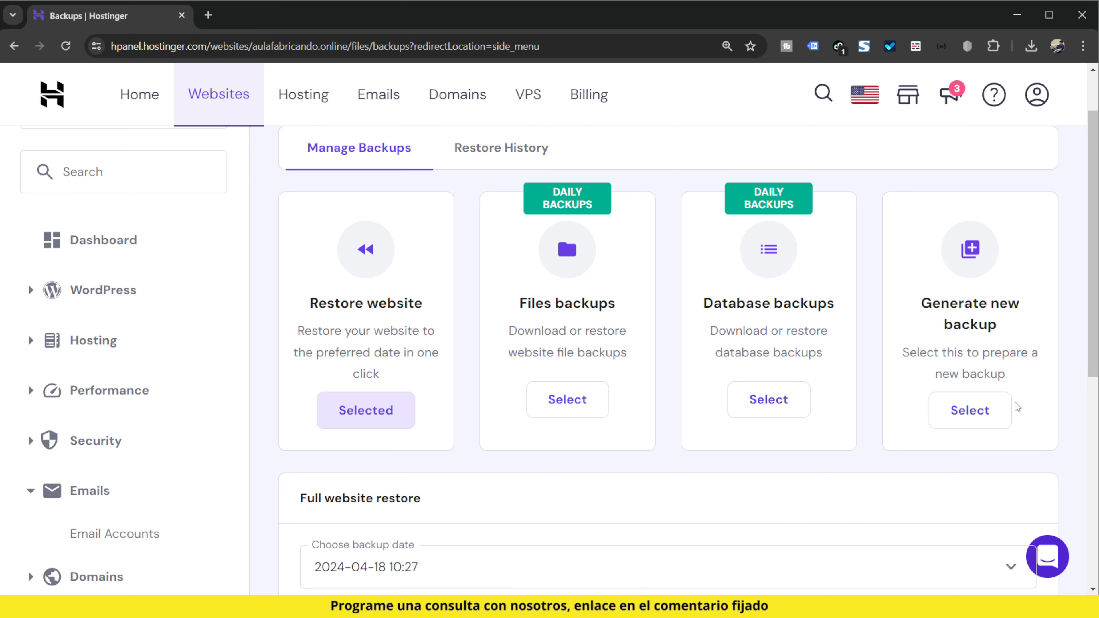
pyautogui.click(989, 421)
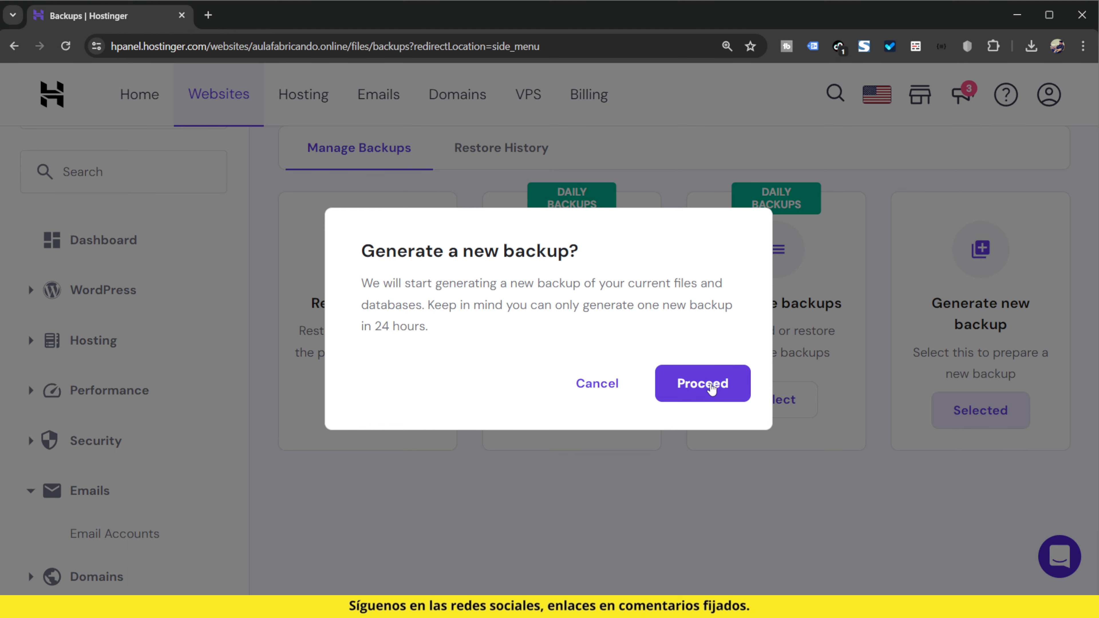
pyautogui.click(703, 384)
# - Check which backup dates are available for the full website restore
pyautogui.scroll(-3, 837, 465)
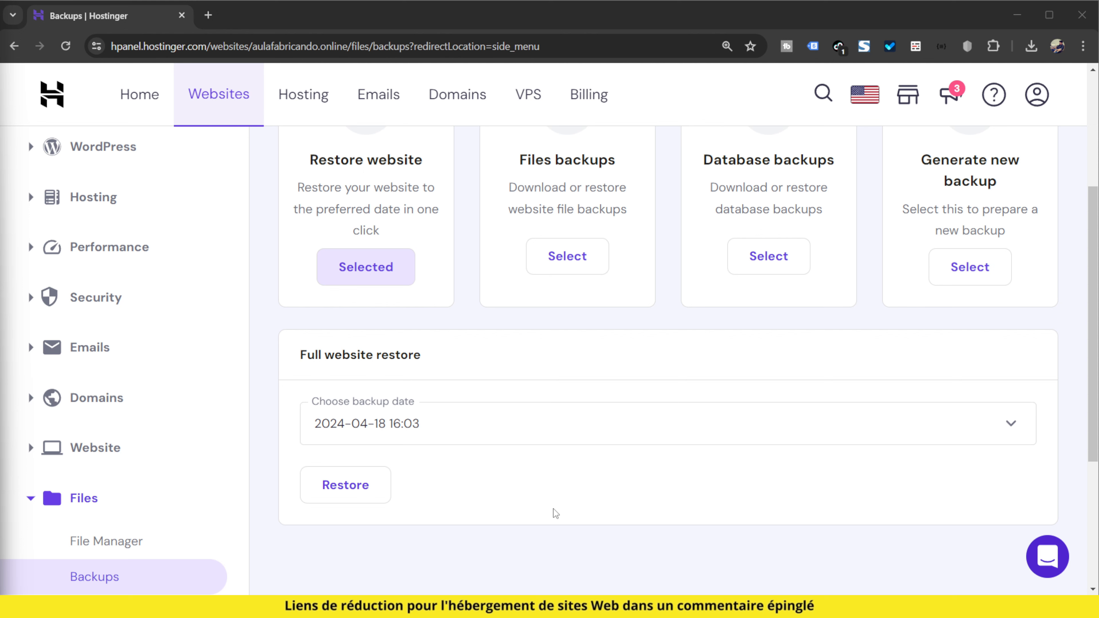
pyautogui.scroll(5, 555, 514)
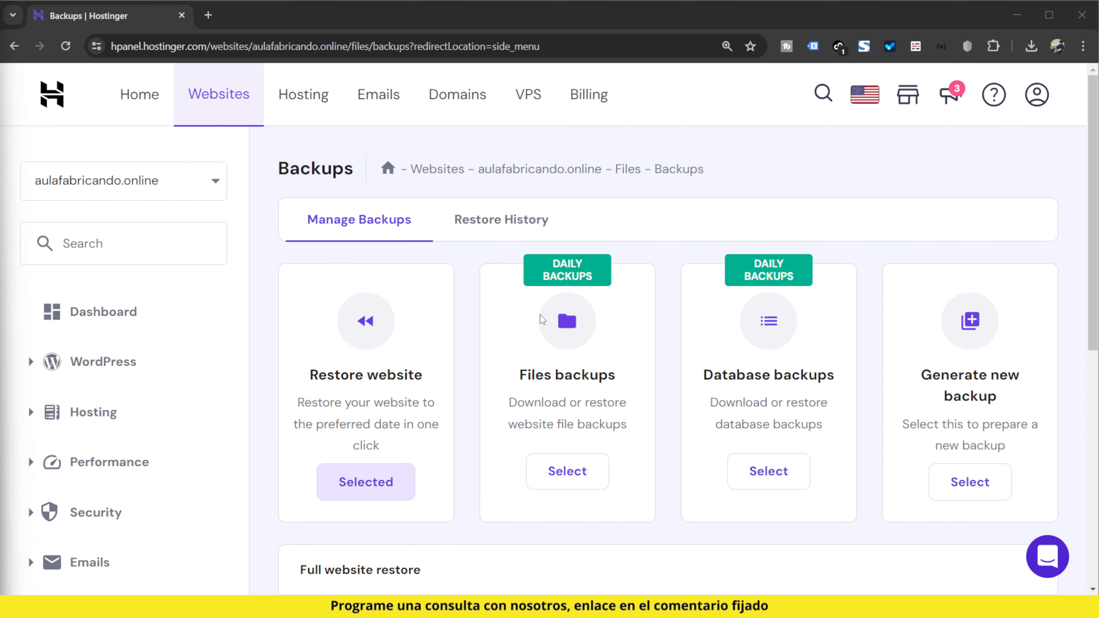
pyautogui.scroll(-3, 405, 361)
pyautogui.scroll(-5, 406, 361)
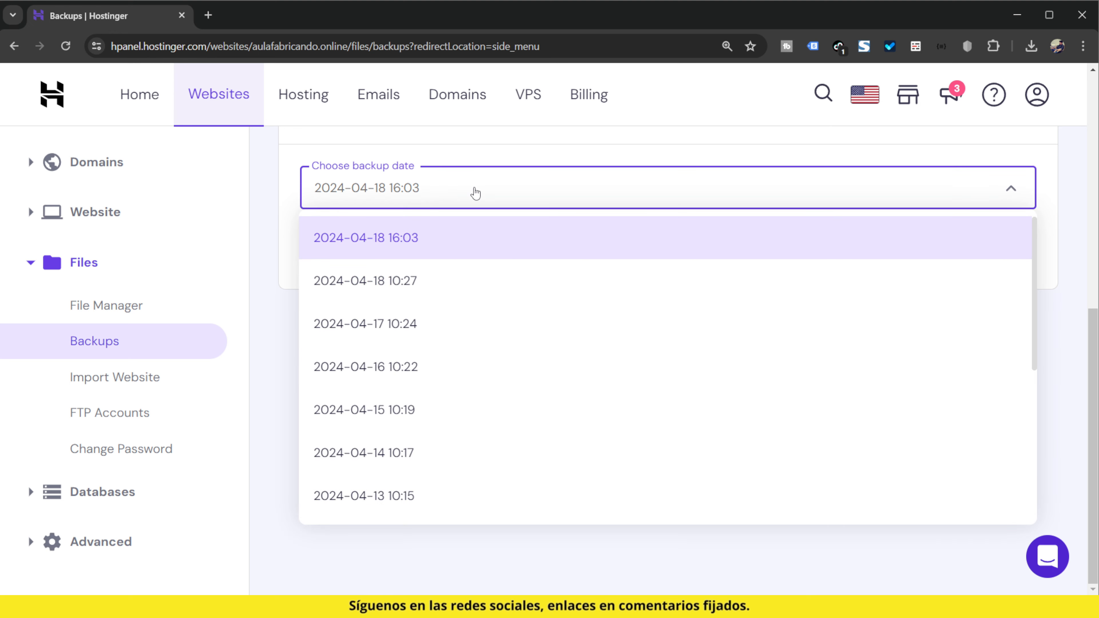
pyautogui.click(473, 192)
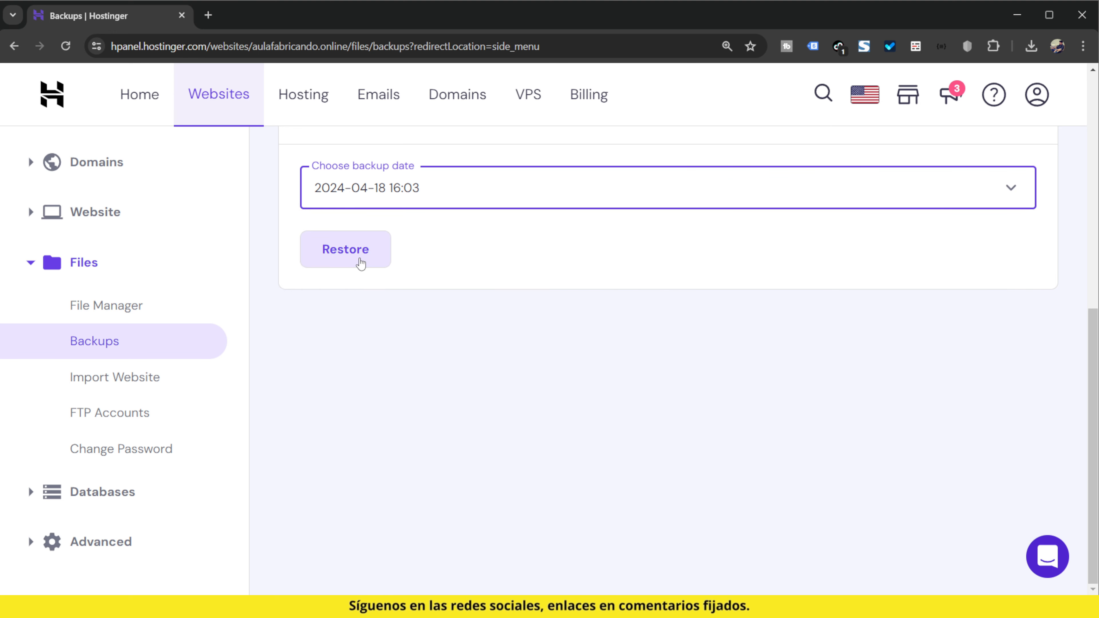
pyautogui.scroll(3, 555, 498)
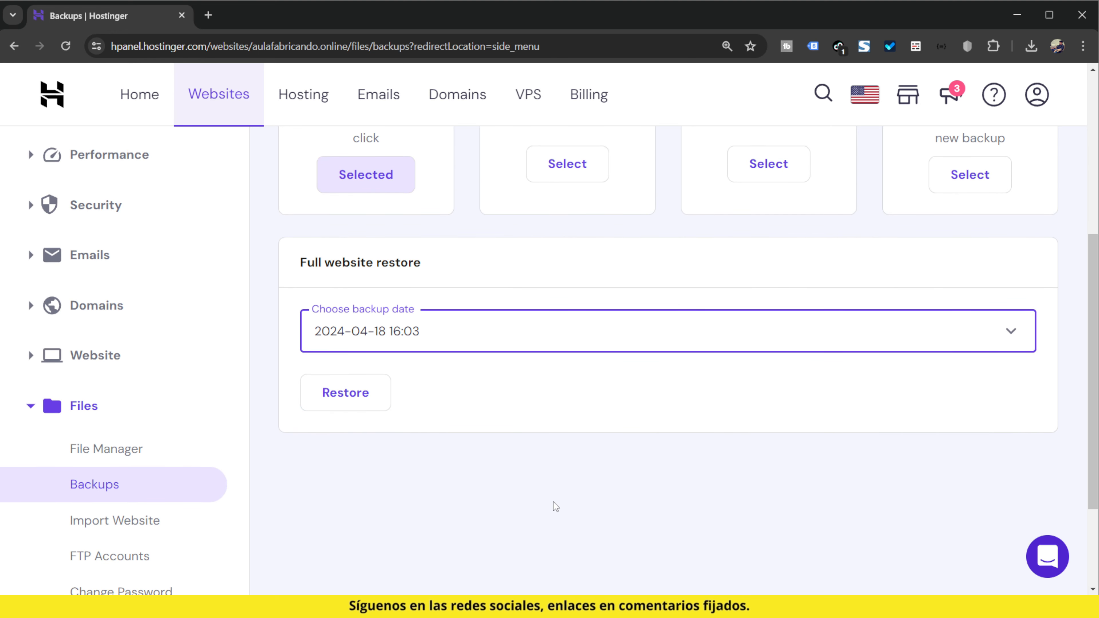
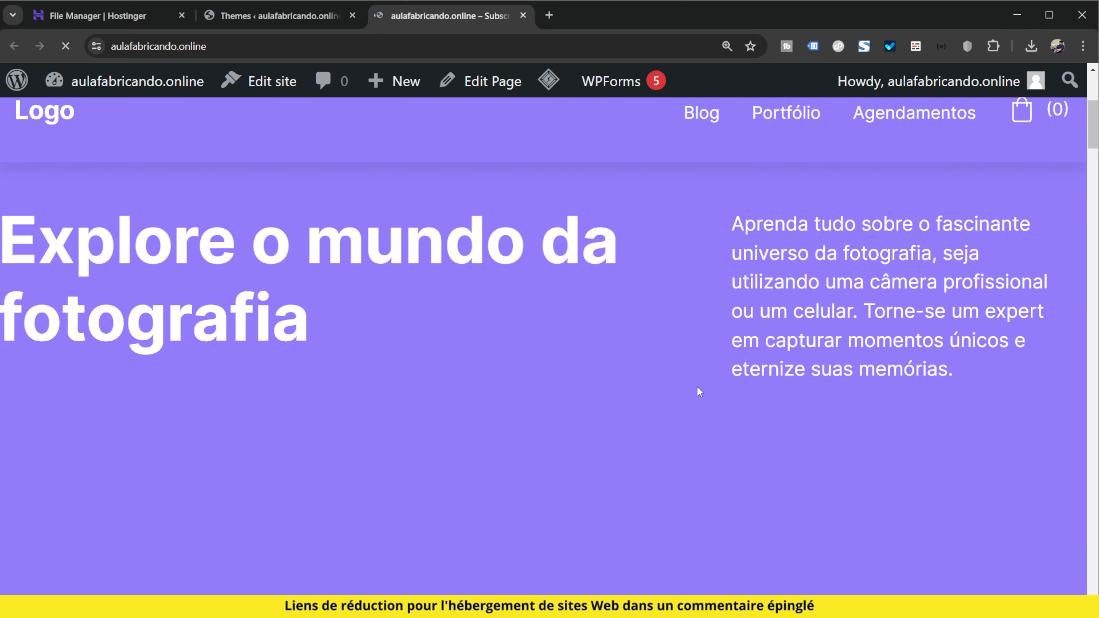
# - Close the website's front-end page and return from the WordPress themes page to Hostinger's File Manager page
pyautogui.click(523, 16)
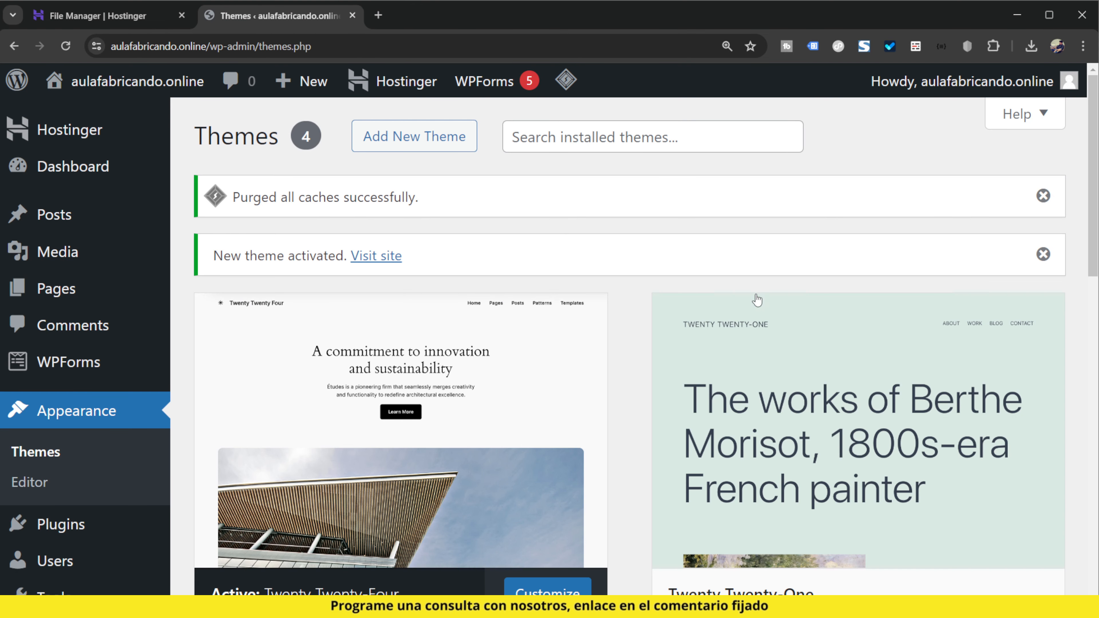
pyautogui.moveTo(760, 303)
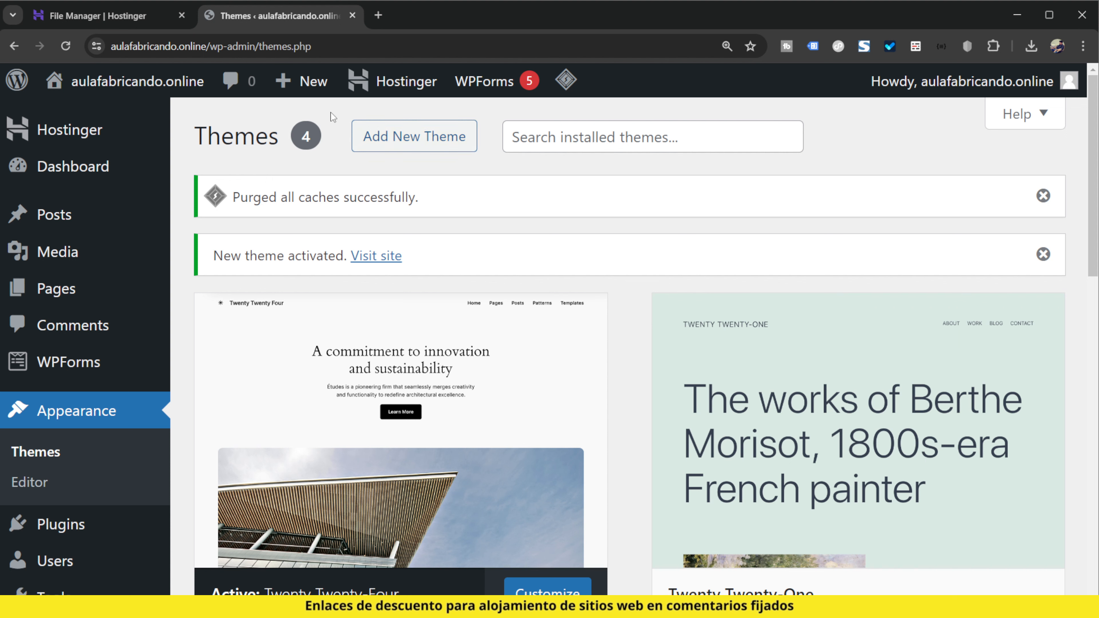
pyautogui.click(104, 16)
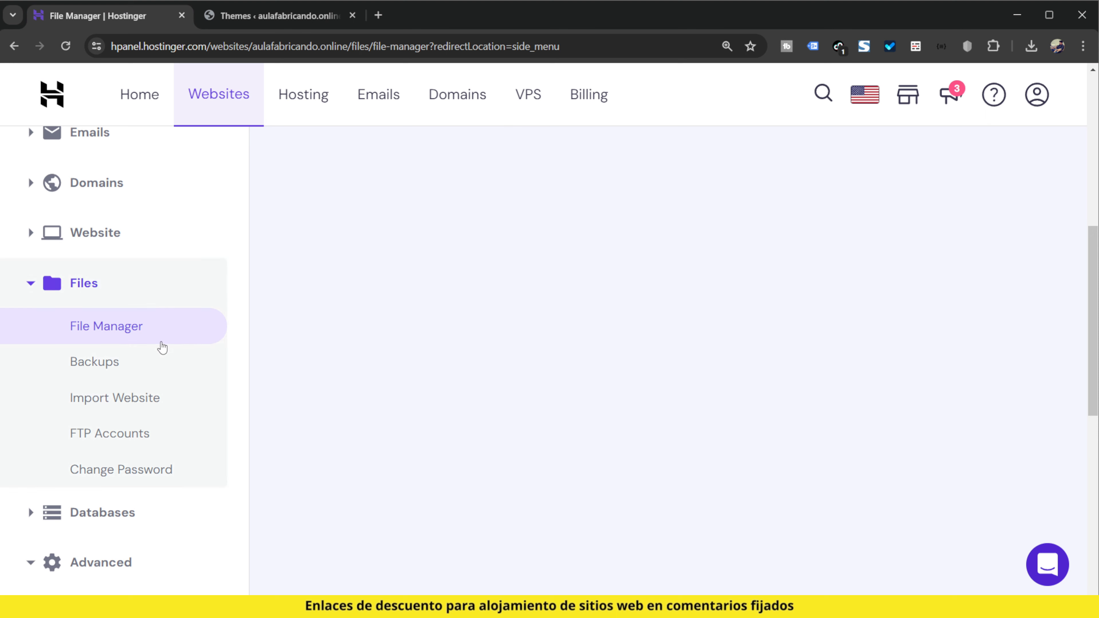
# - Open the File Manager for aulafabricando.online and go to the public_html/wp-content/themes folder
pyautogui.click(135, 326)
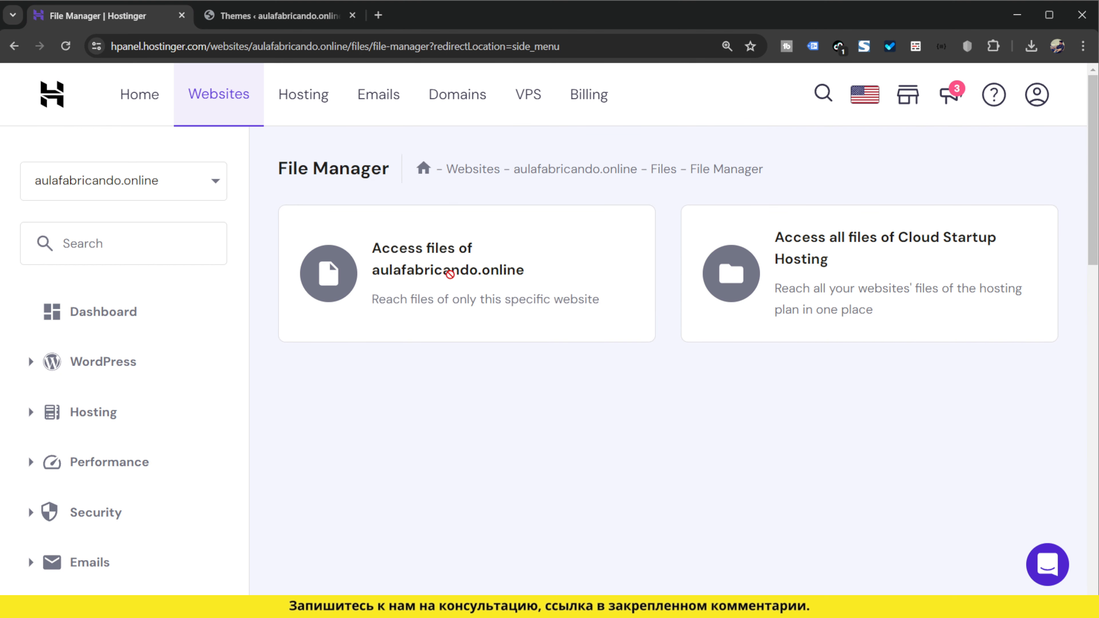
pyautogui.click(553, 291)
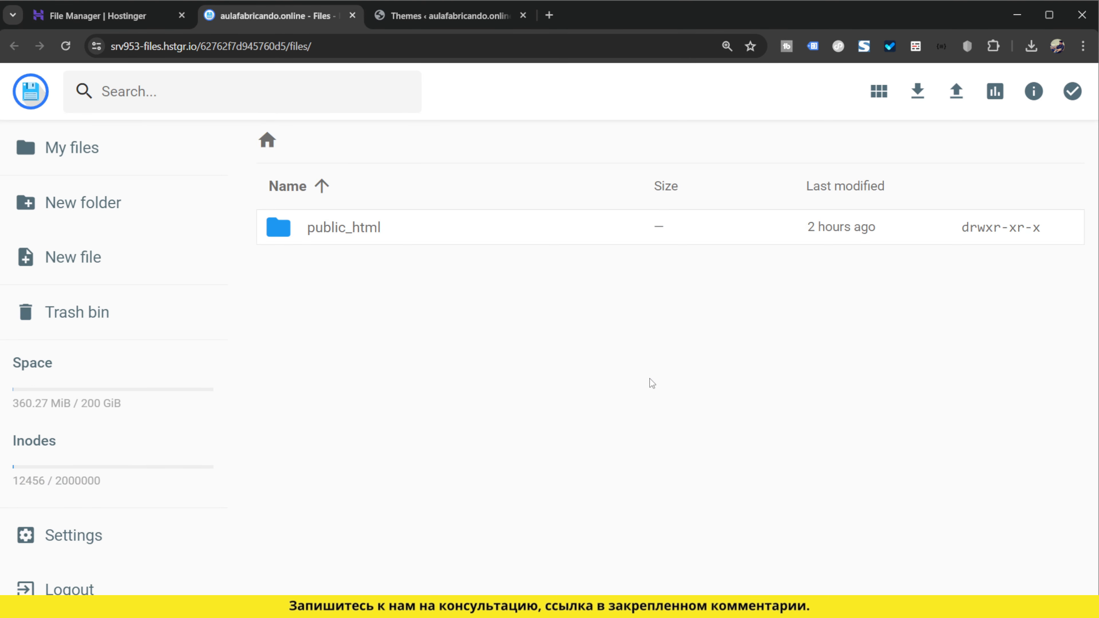
pyautogui.doubleClick(383, 245)
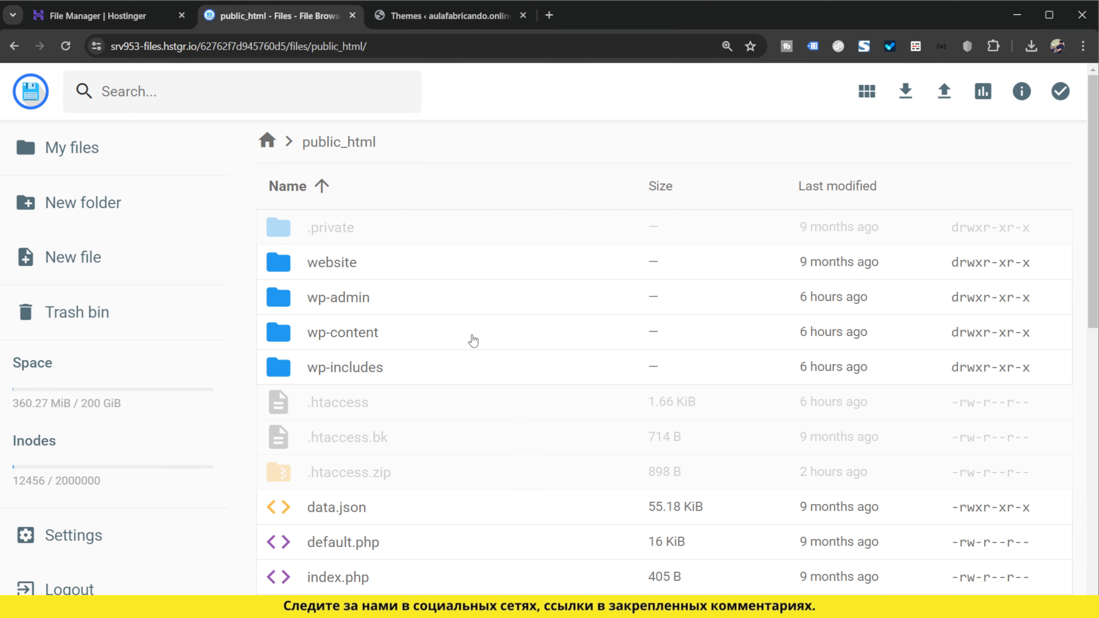
pyautogui.doubleClick(409, 335)
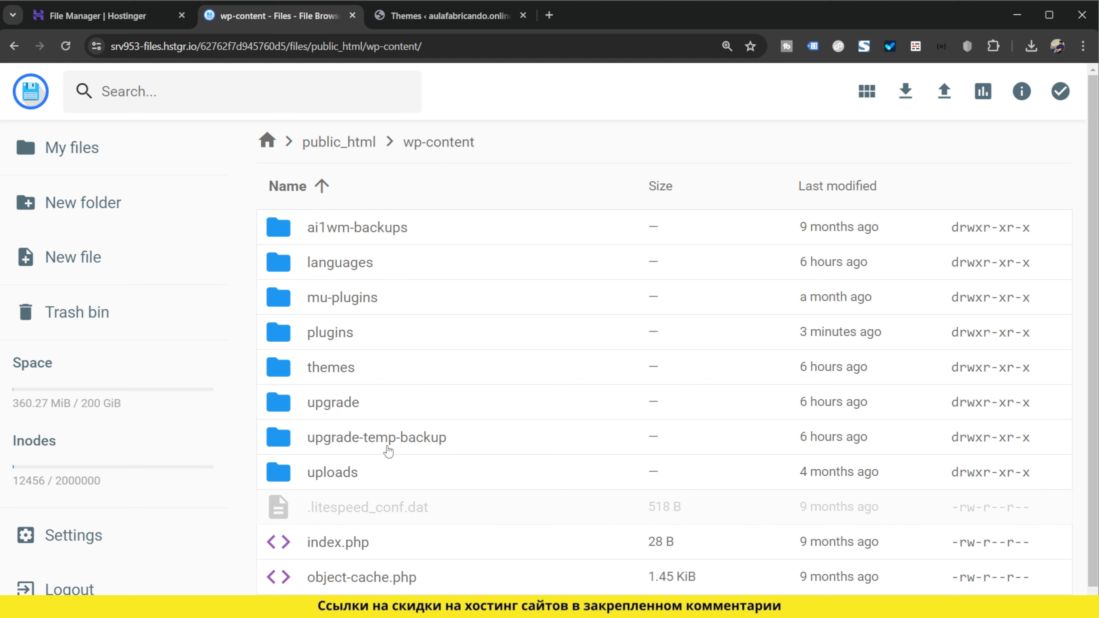
pyautogui.doubleClick(357, 370)
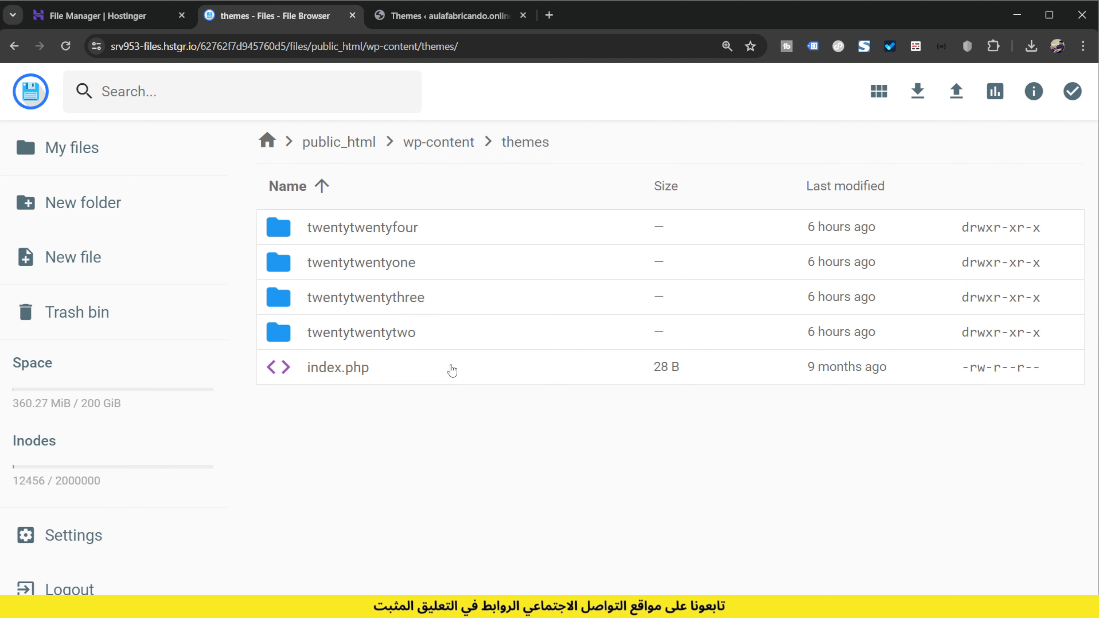
# - Return to hPanel and open the website's MySQL database in phpMyAdmin
pyautogui.click(148, 16)
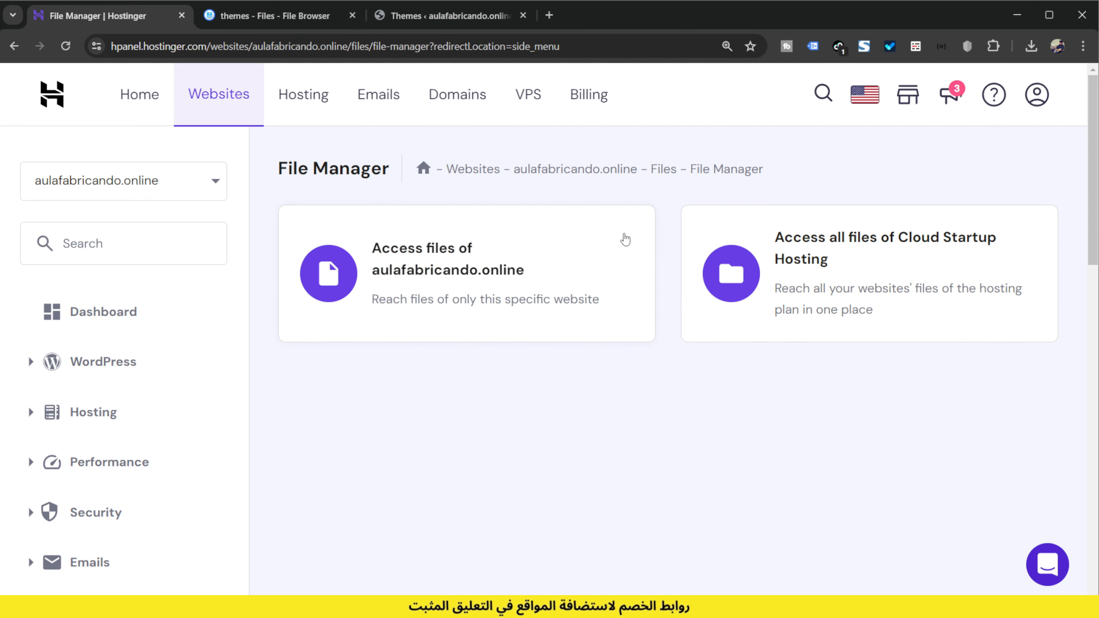
pyautogui.scroll(-6, 147, 437)
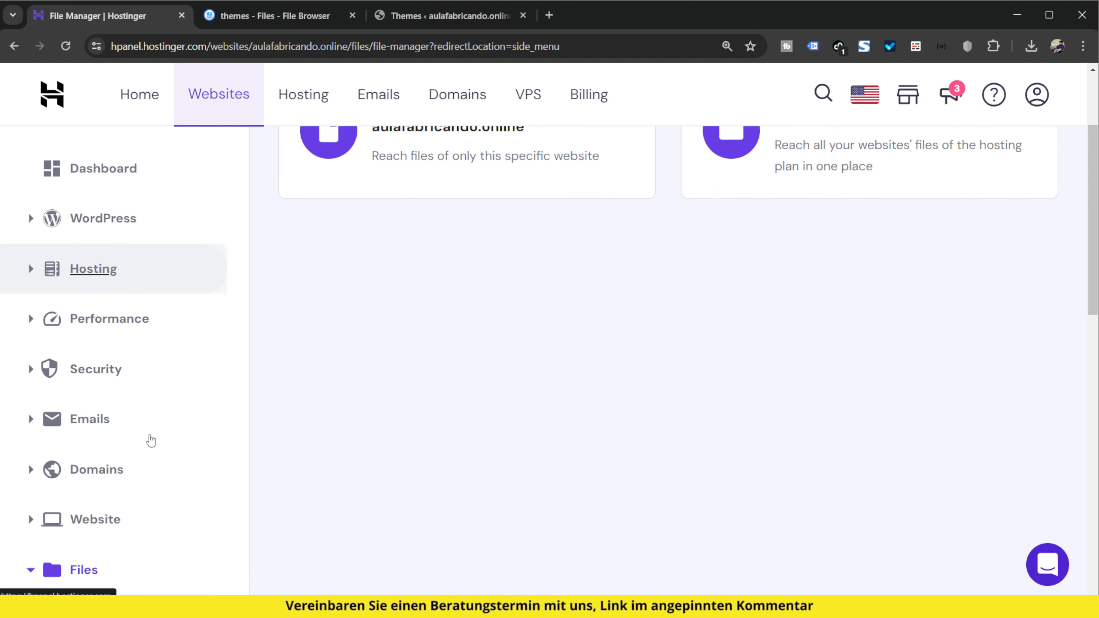
pyautogui.scroll(-5, 151, 446)
pyautogui.click(152, 444)
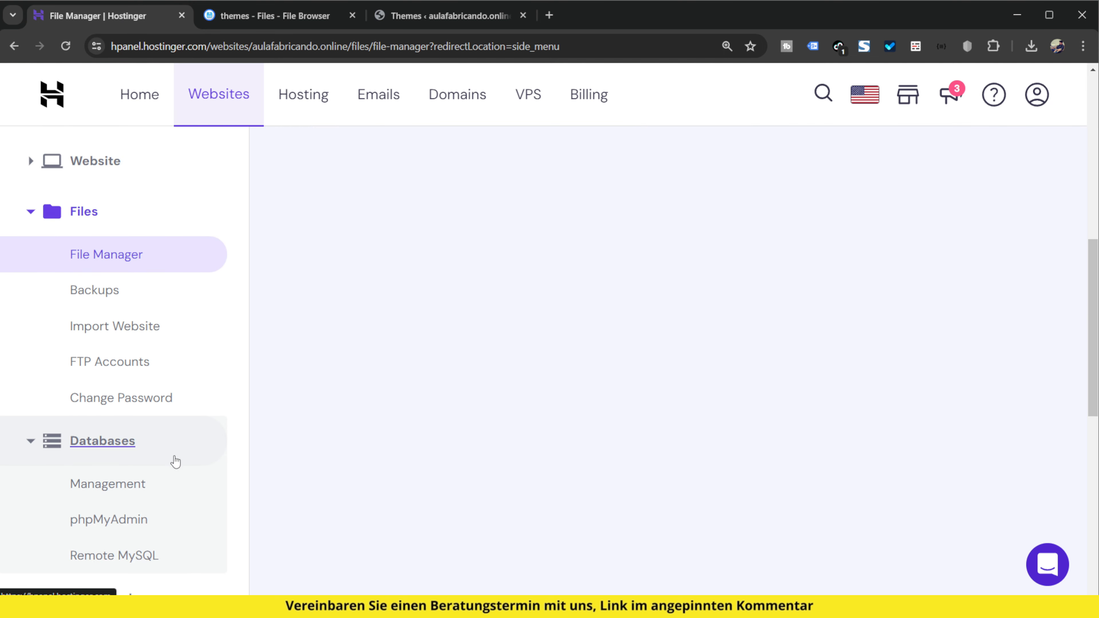
pyautogui.scroll(-2, 175, 459)
pyautogui.click(117, 449)
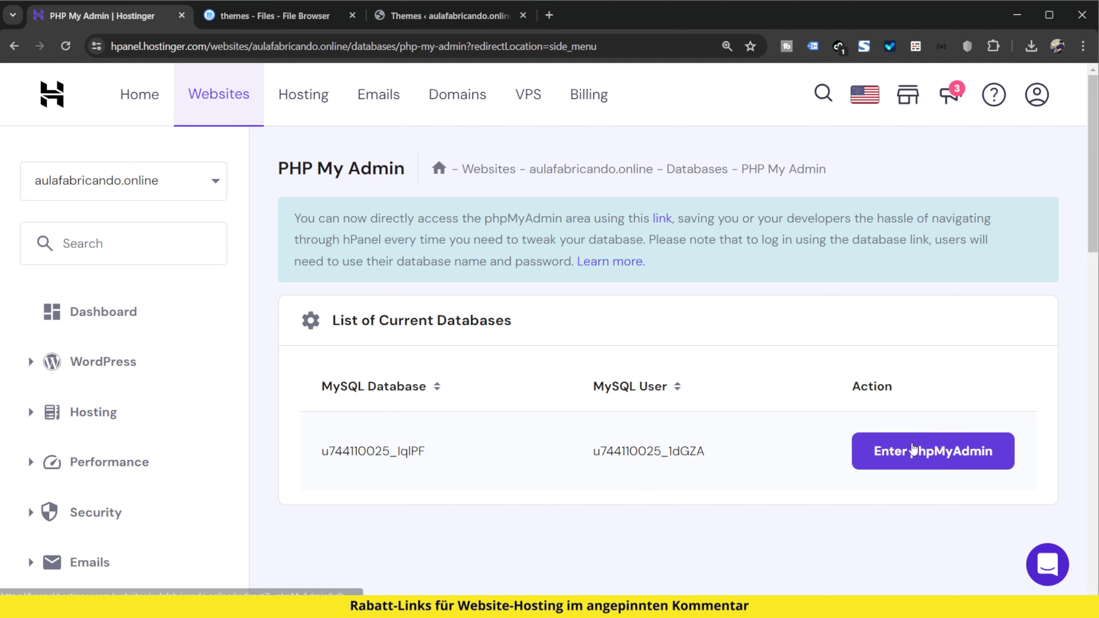
pyautogui.click(909, 450)
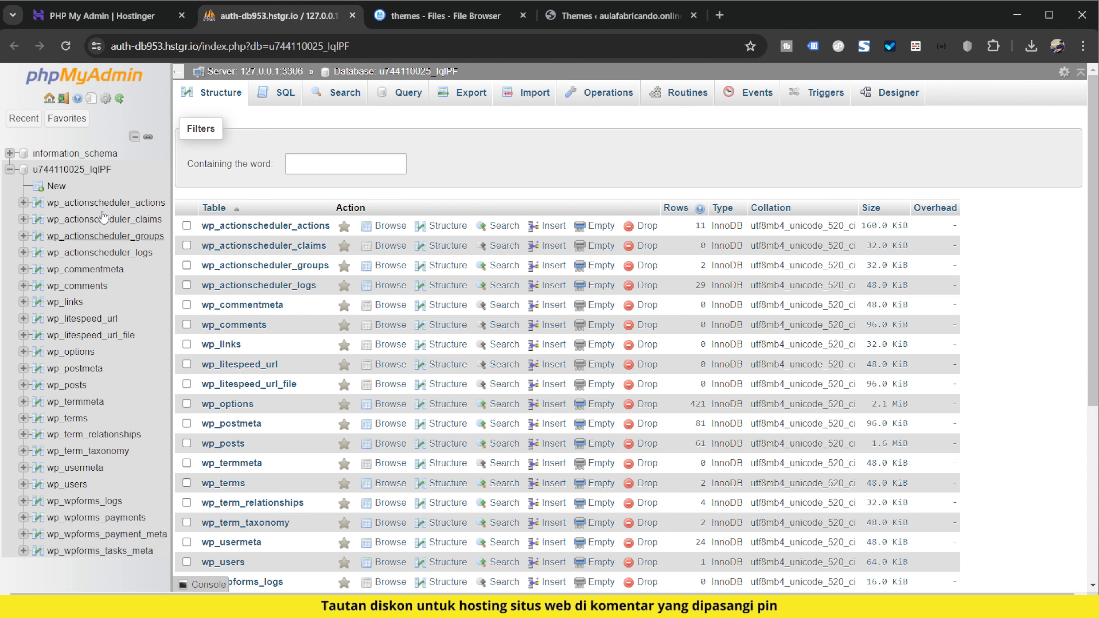
# - Open the wp_options table and look through its first page of rows
pyautogui.click(87, 350)
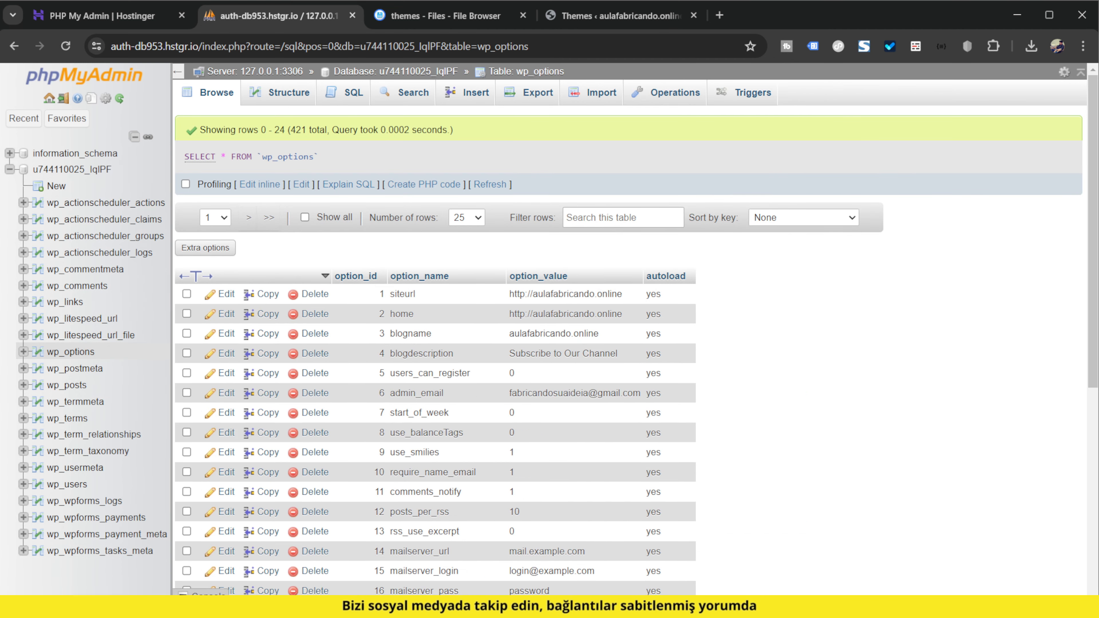
pyautogui.scroll(-5, 621, 363)
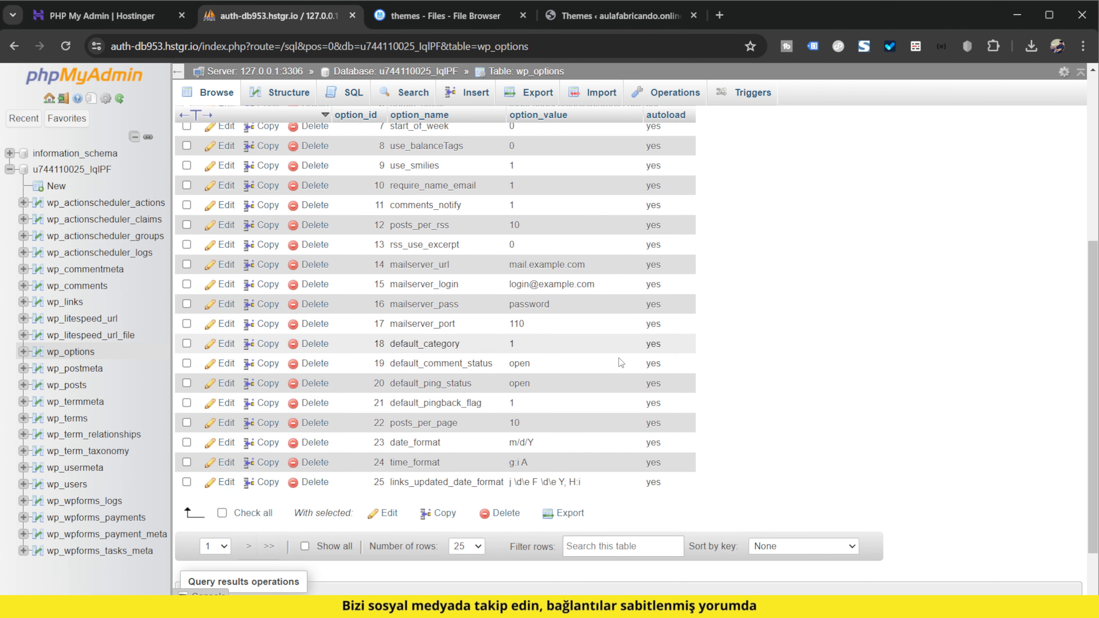
pyautogui.scroll(5, 624, 481)
# - Show page 2 of the wp_options rows and select the value of the template option
pyautogui.click(224, 218)
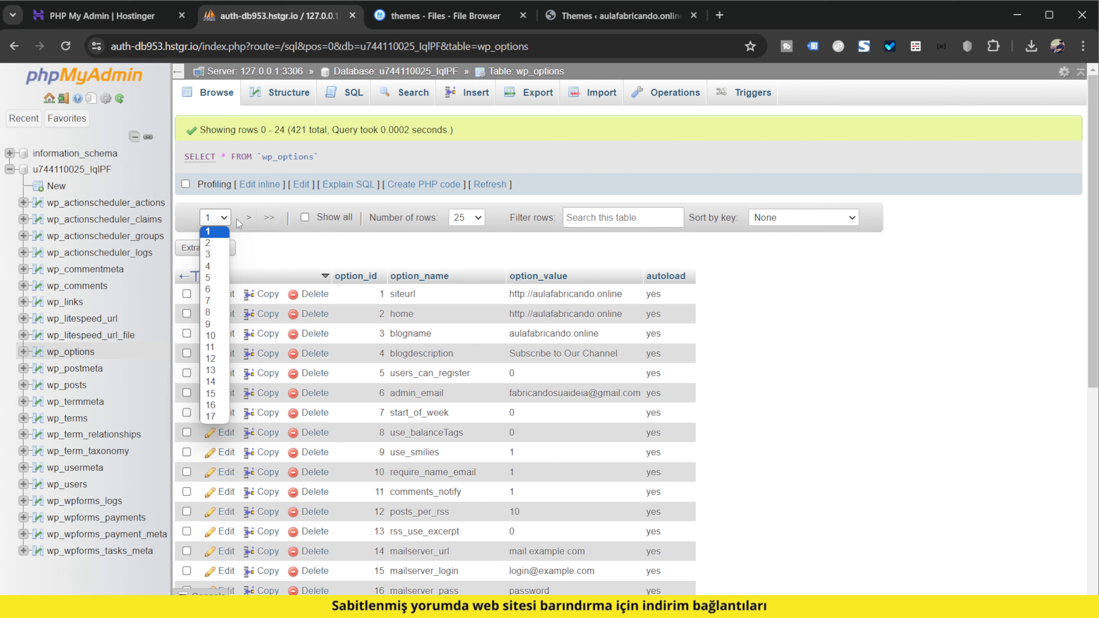
pyautogui.click(207, 255)
pyautogui.click(250, 218)
pyautogui.click(244, 242)
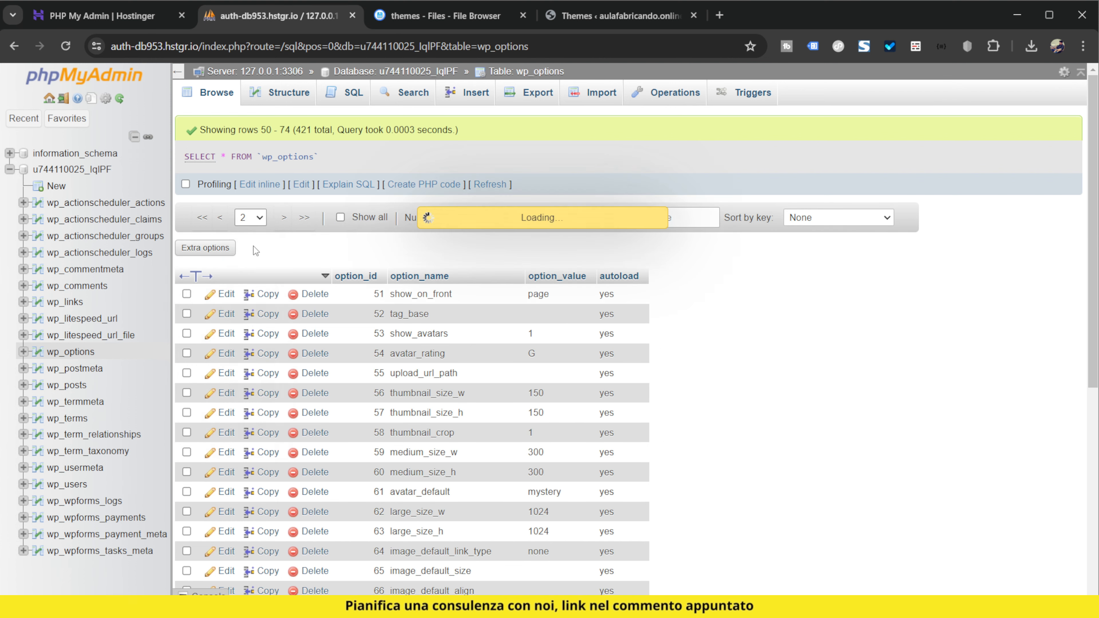
pyautogui.scroll(-4, 739, 424)
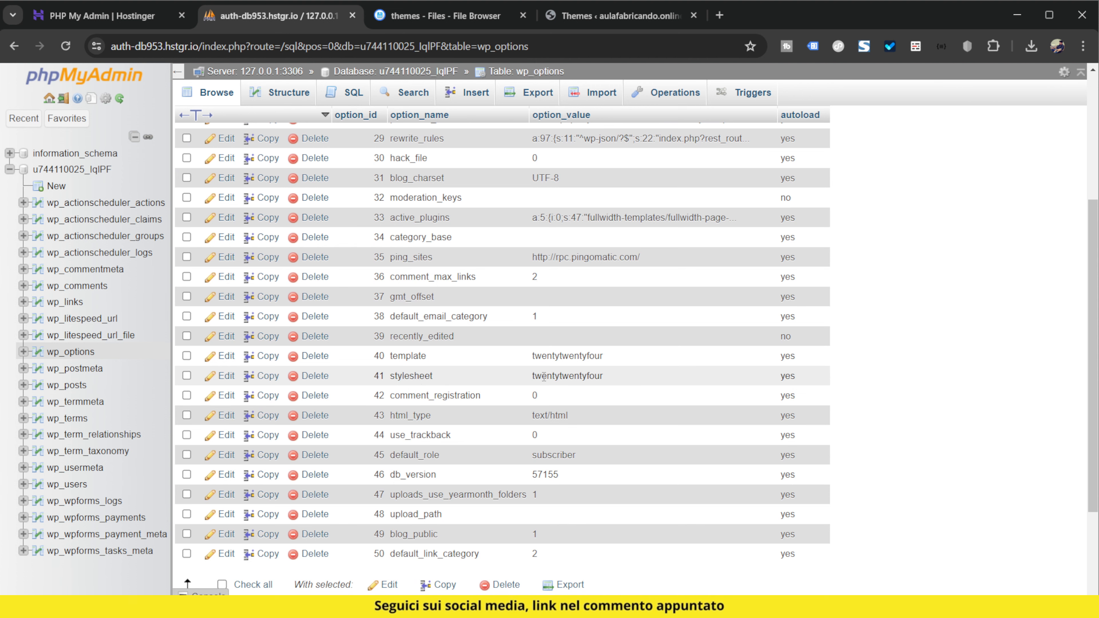
pyautogui.hotkey('ctrl', '+')
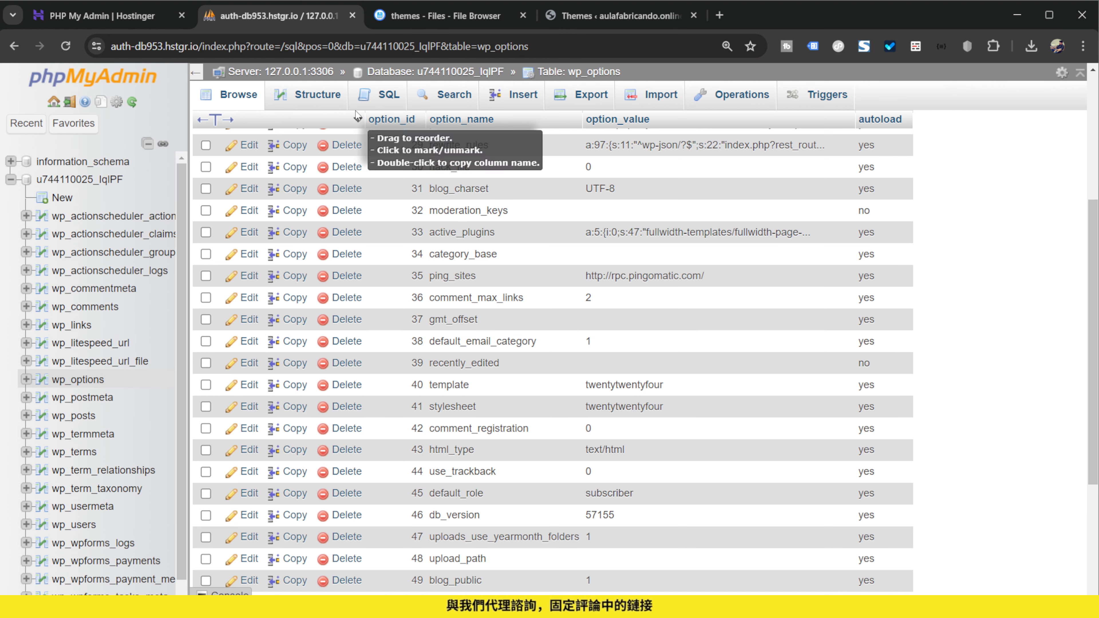
pyautogui.moveTo(585, 385); pyautogui.dragTo(664, 386)
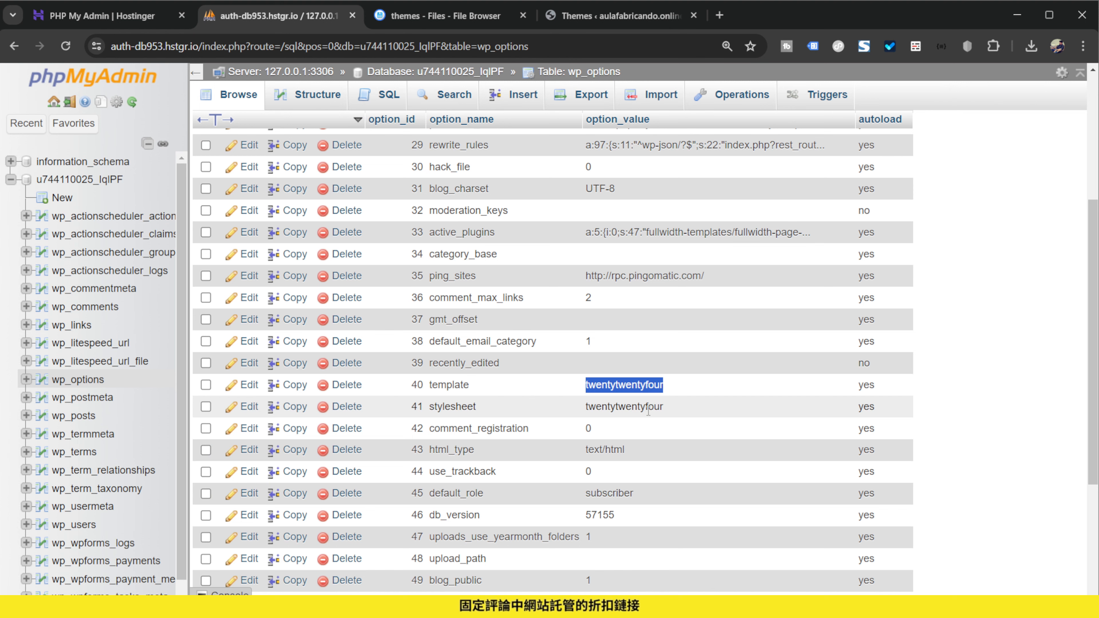
# - Copy the twentytwentythree folder name from its rename dialog in the themes folder, leaving the folder without renaming it
pyautogui.click(383, 18)
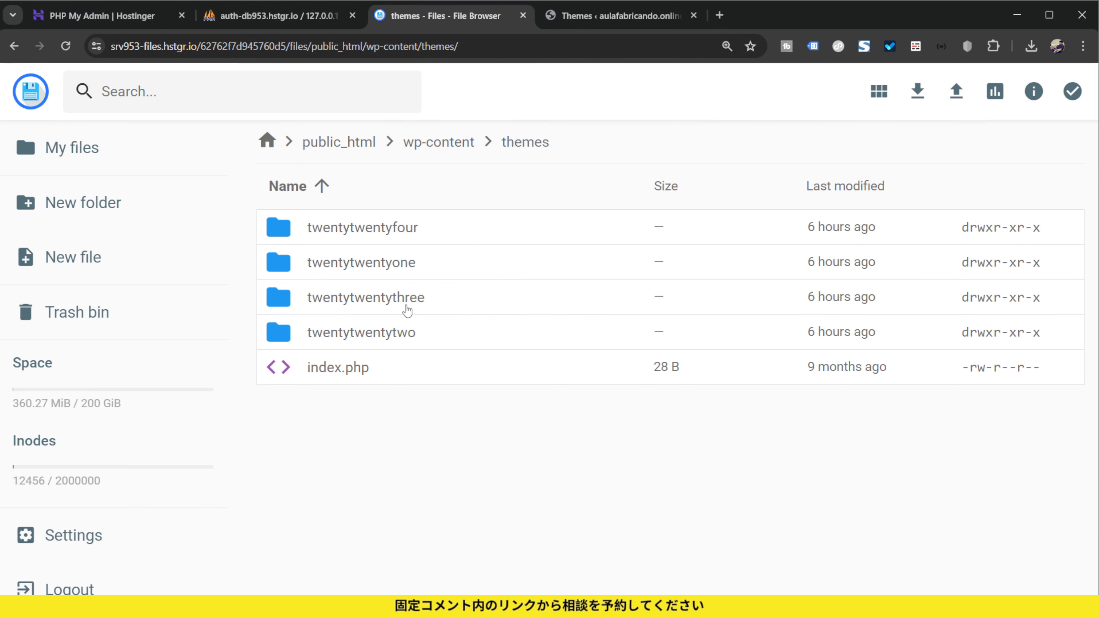
pyautogui.click(422, 302)
pyautogui.click(425, 304)
pyautogui.click(422, 302)
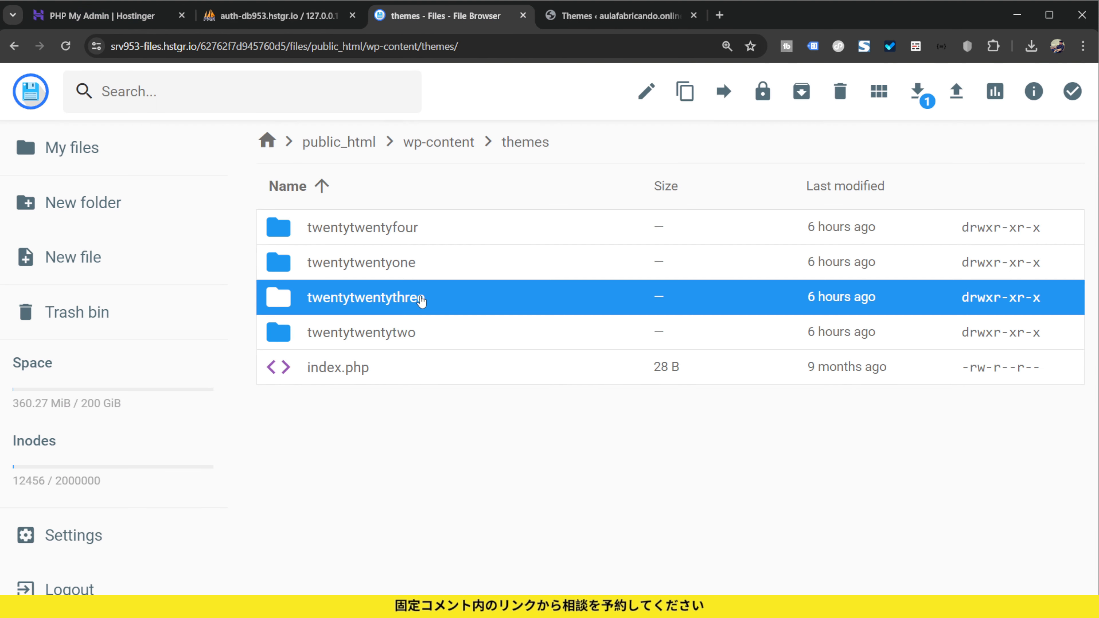
pyautogui.rightClick(422, 301)
pyautogui.click(500, 367)
pyautogui.moveTo(544, 346); pyautogui.dragTo(398, 342)
pyautogui.hotkey('ctrl', 'c')
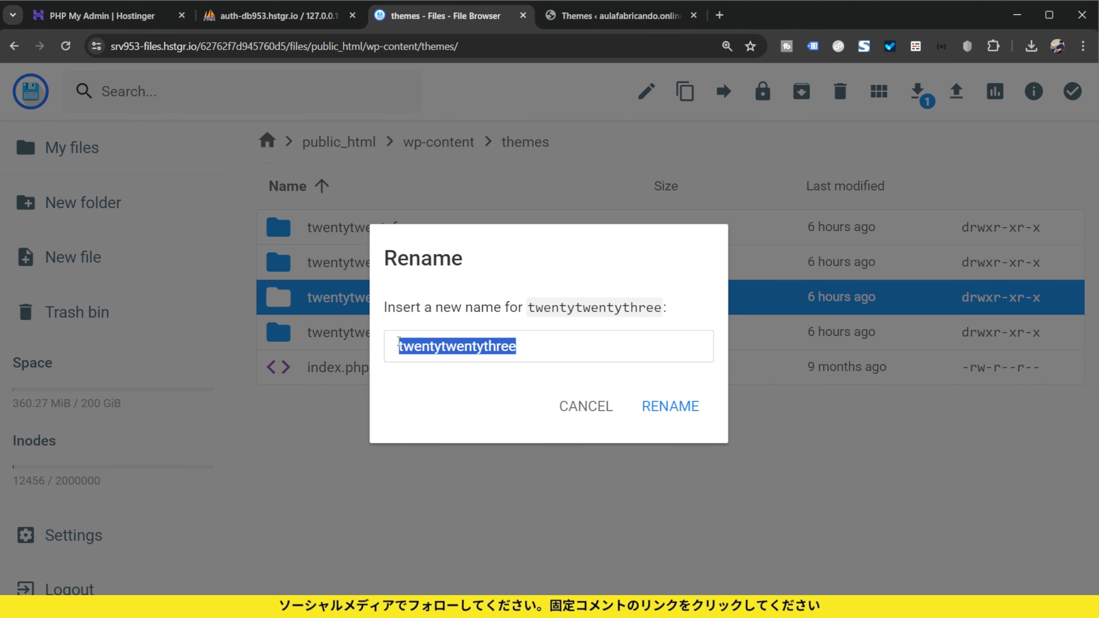
pyautogui.click(586, 405)
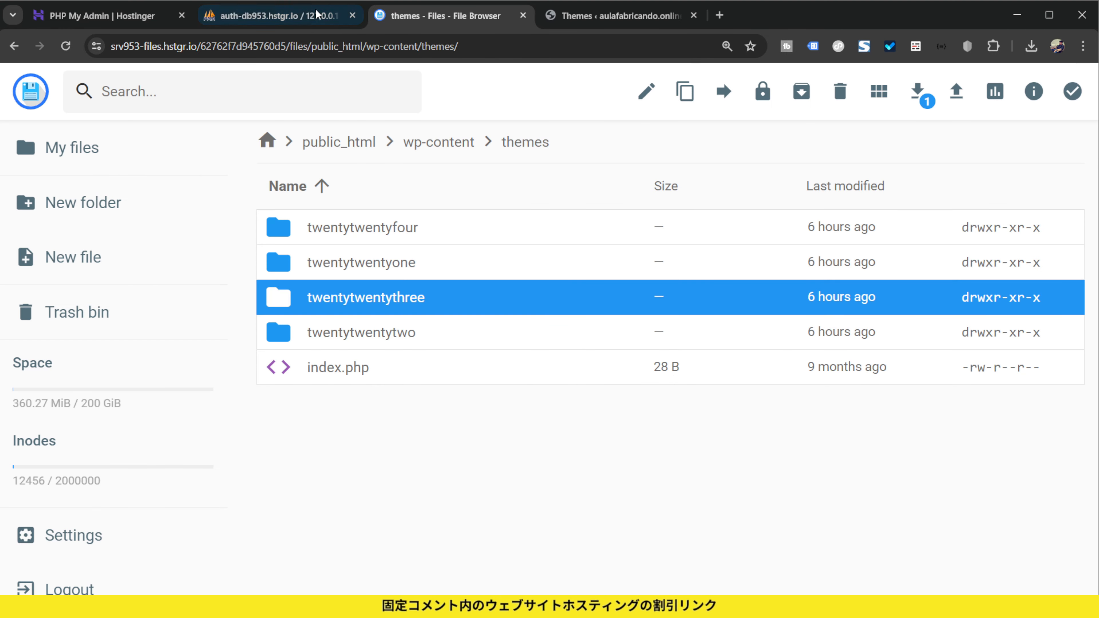
# - Set the option_value of both the template and stylesheet rows in wp_options to twentytwentythree
pyautogui.click(277, 16)
pyautogui.hotkey('ctrl', 'a')
pyautogui.hotkey('ctrl', 'v')
pyautogui.click(671, 412)
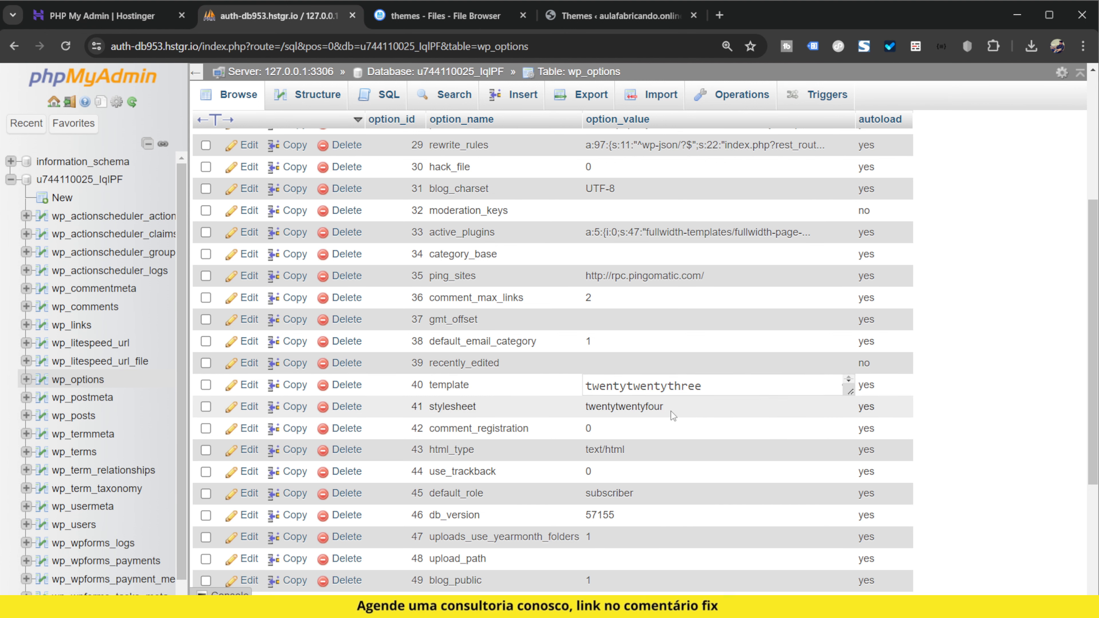
pyautogui.doubleClick(663, 411)
pyautogui.hotkey('ctrl', 'v')
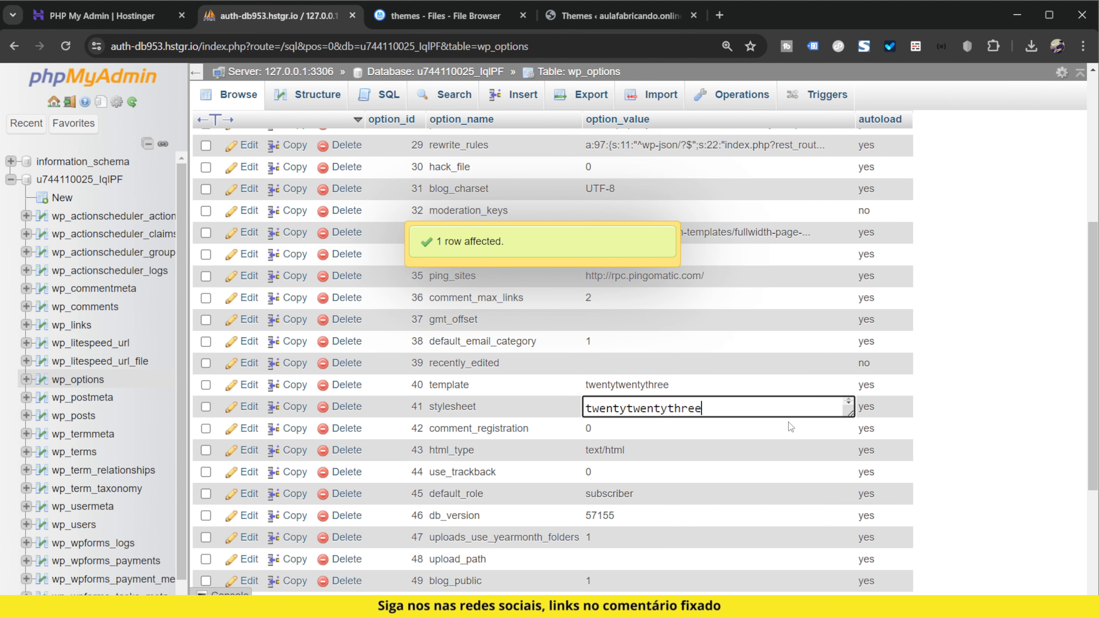
pyautogui.click(985, 404)
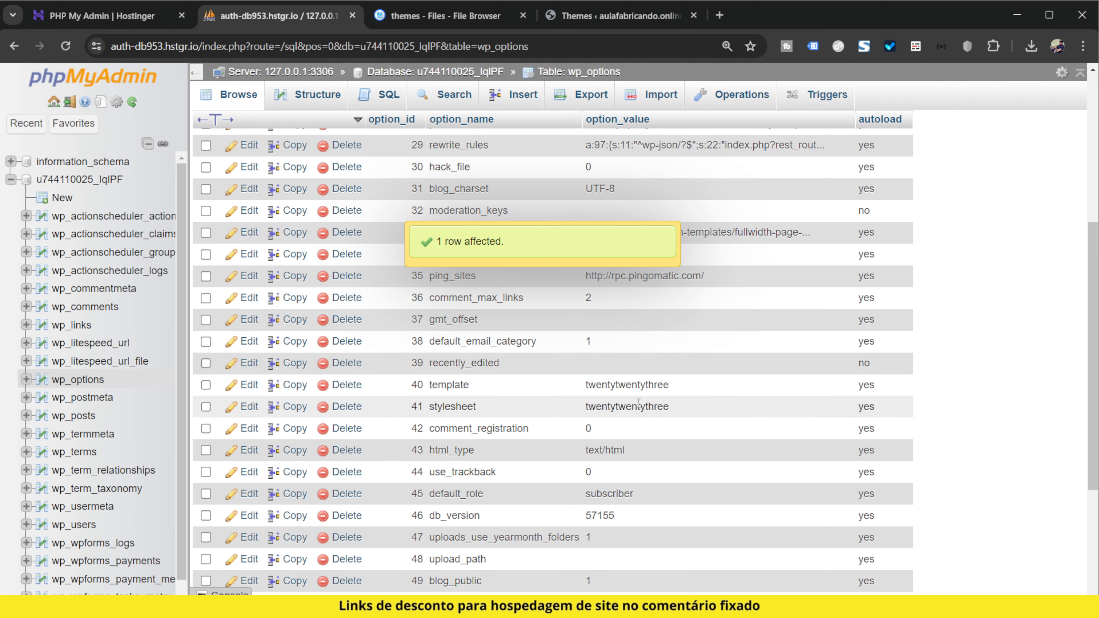
# - Return to the WordPress Themes page and reload it to check the active theme
pyautogui.click(587, 18)
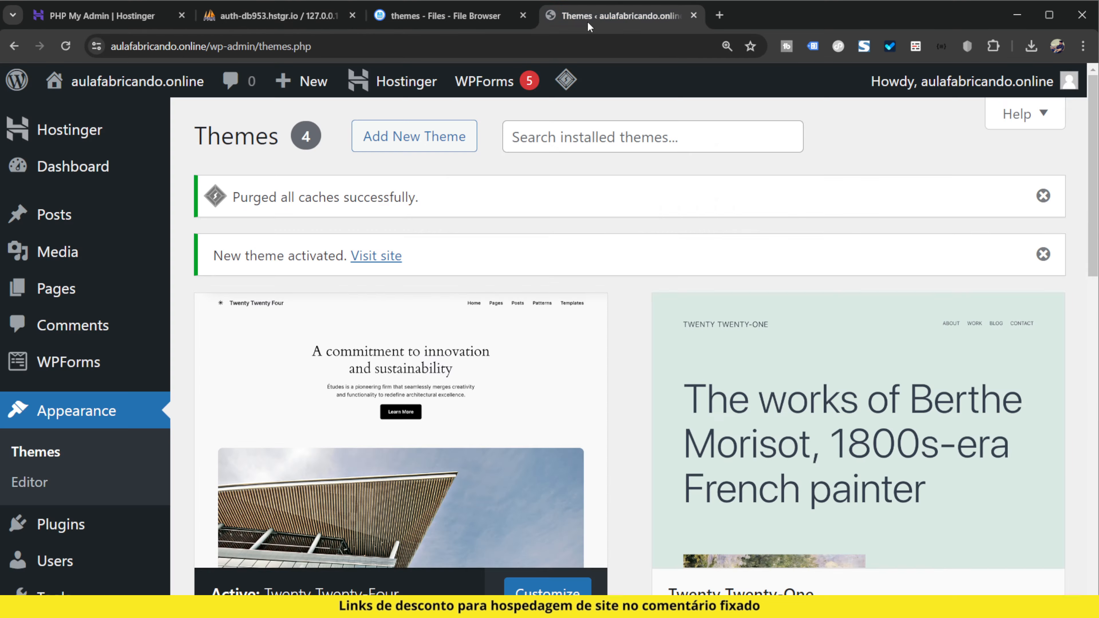
pyautogui.hotkey('ctrl', '-')
pyautogui.hotkey('ctrl', '-')
pyautogui.press('F5')
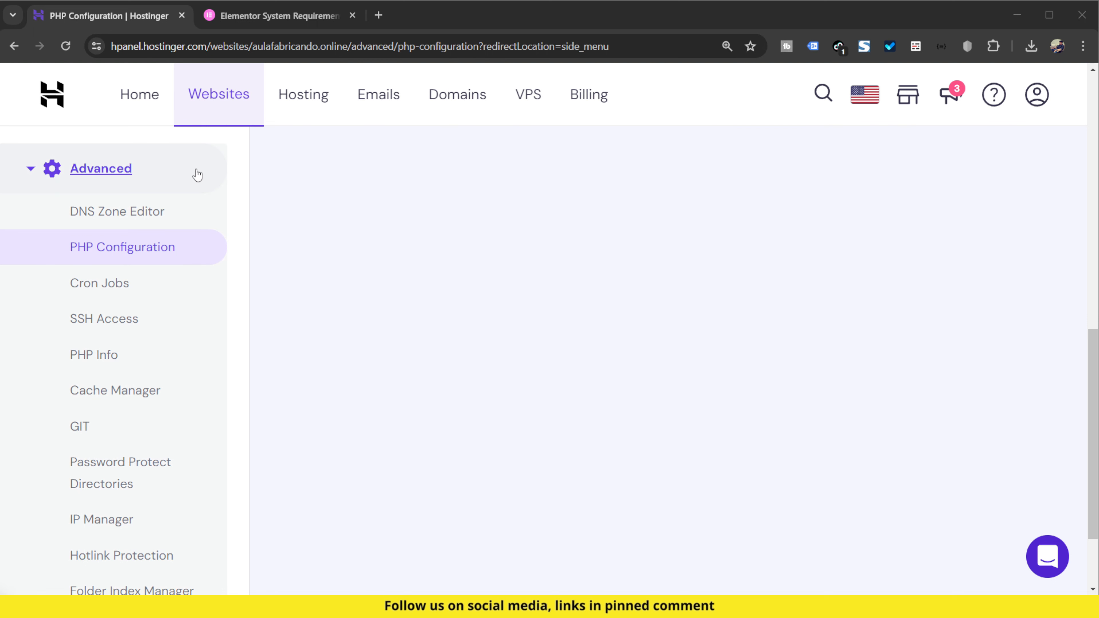
# - Open the website's PHP Configuration and look through its built-in and optional PHP extensions
pyautogui.click(127, 248)
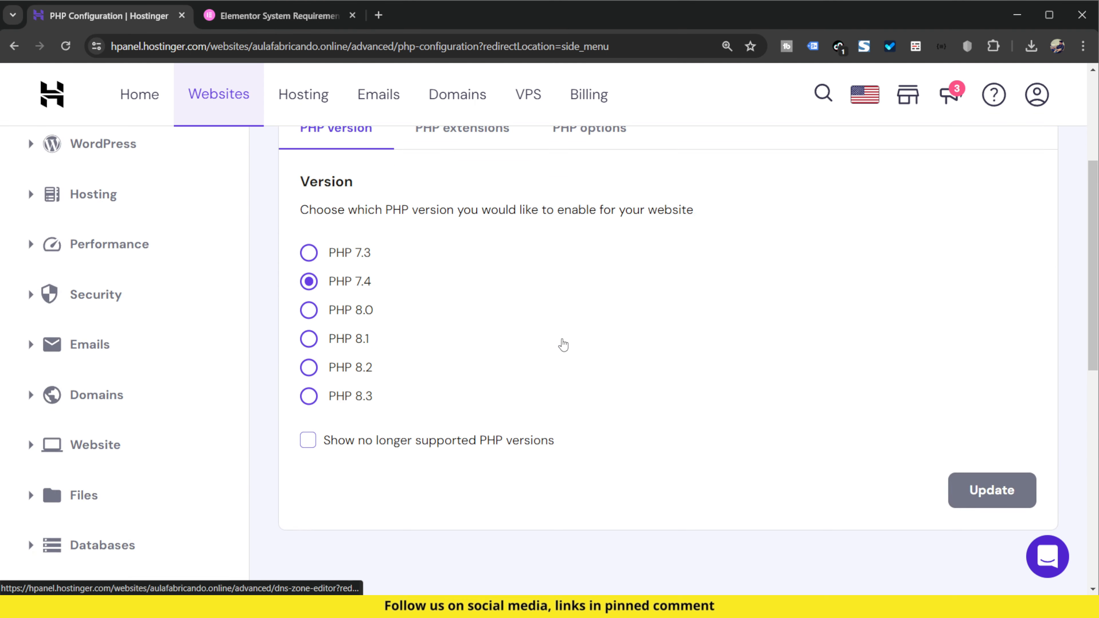
pyautogui.click(478, 351)
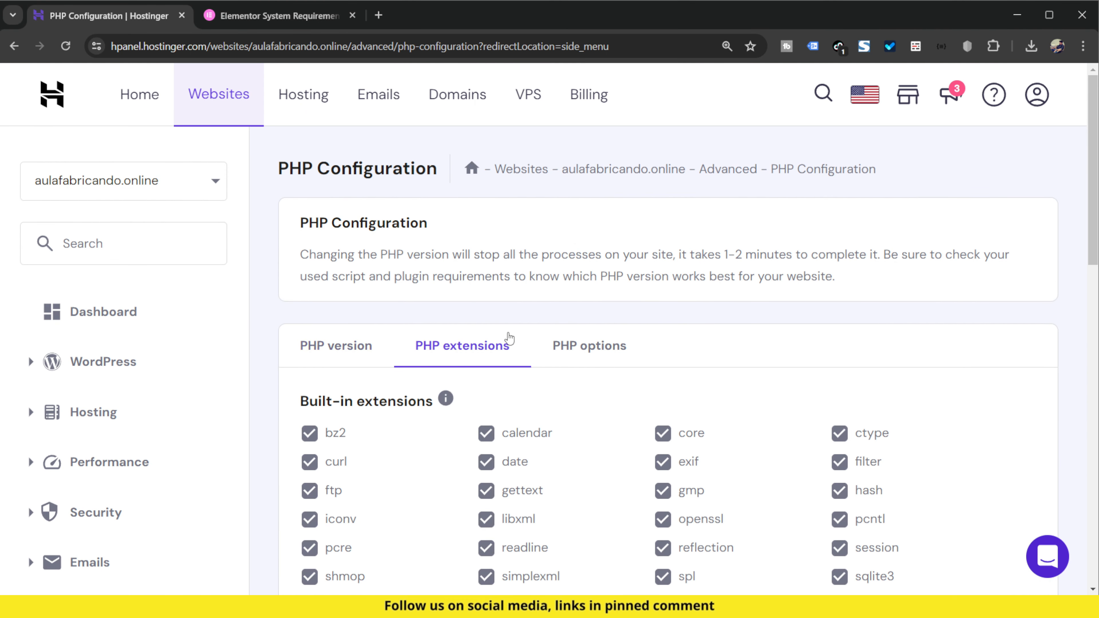
pyautogui.scroll(-3, 450, 427)
pyautogui.scroll(-5, 450, 427)
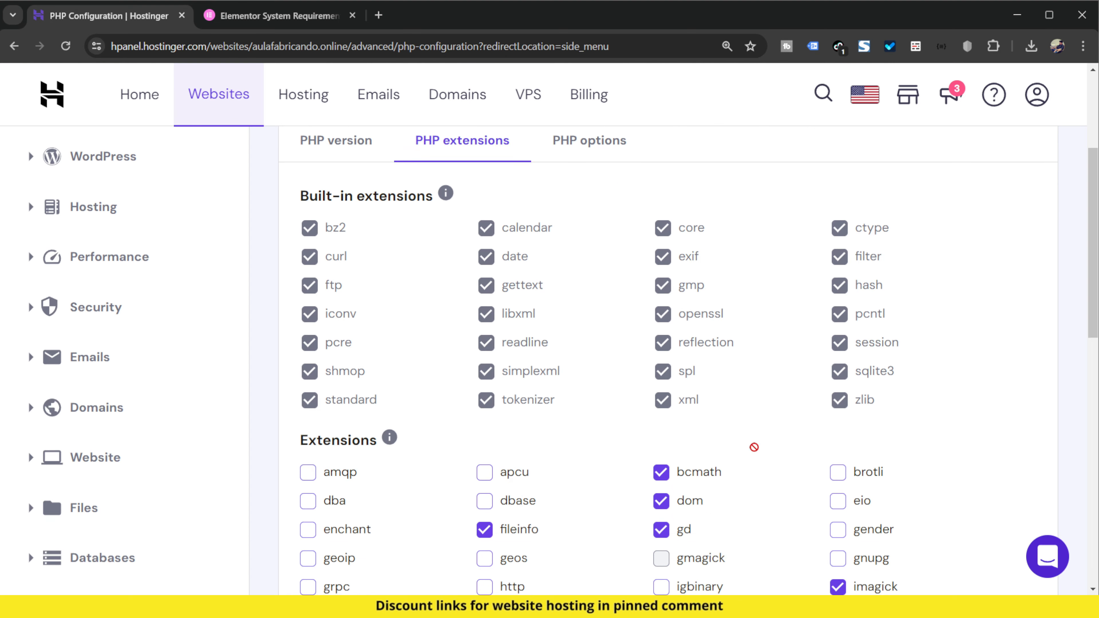
pyautogui.scroll(5, 705, 356)
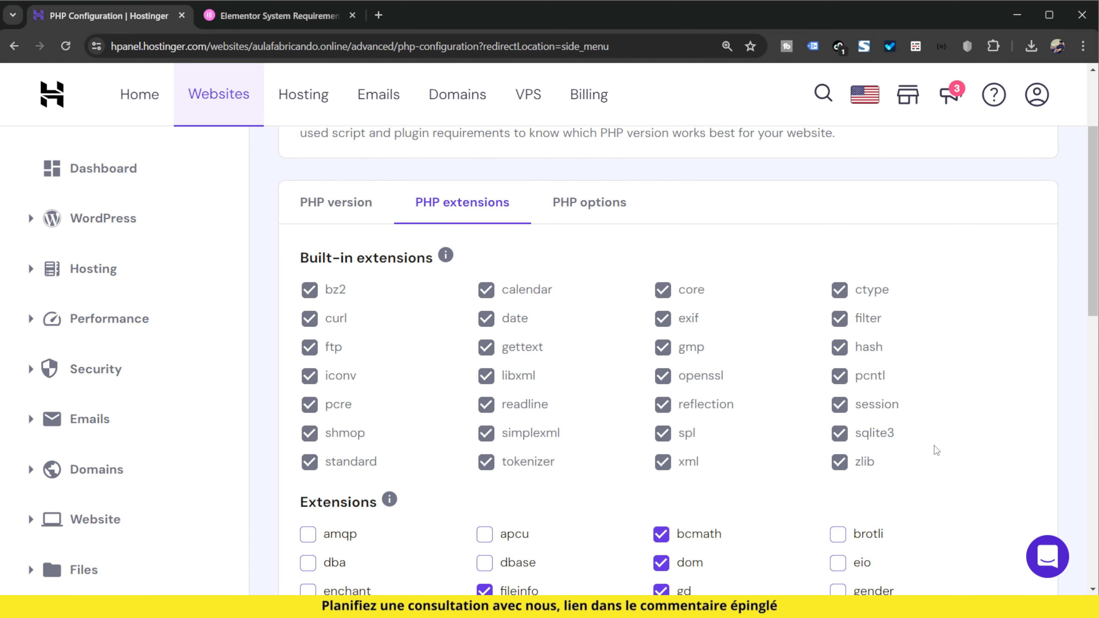
pyautogui.scroll(-5, 937, 450)
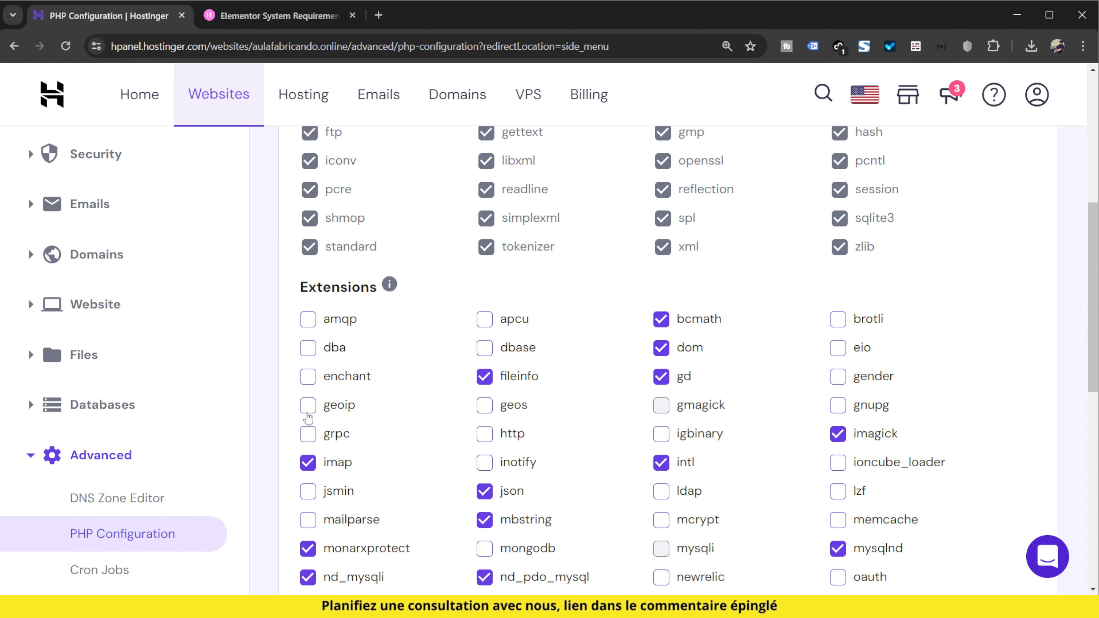
pyautogui.scroll(-10, 767, 398)
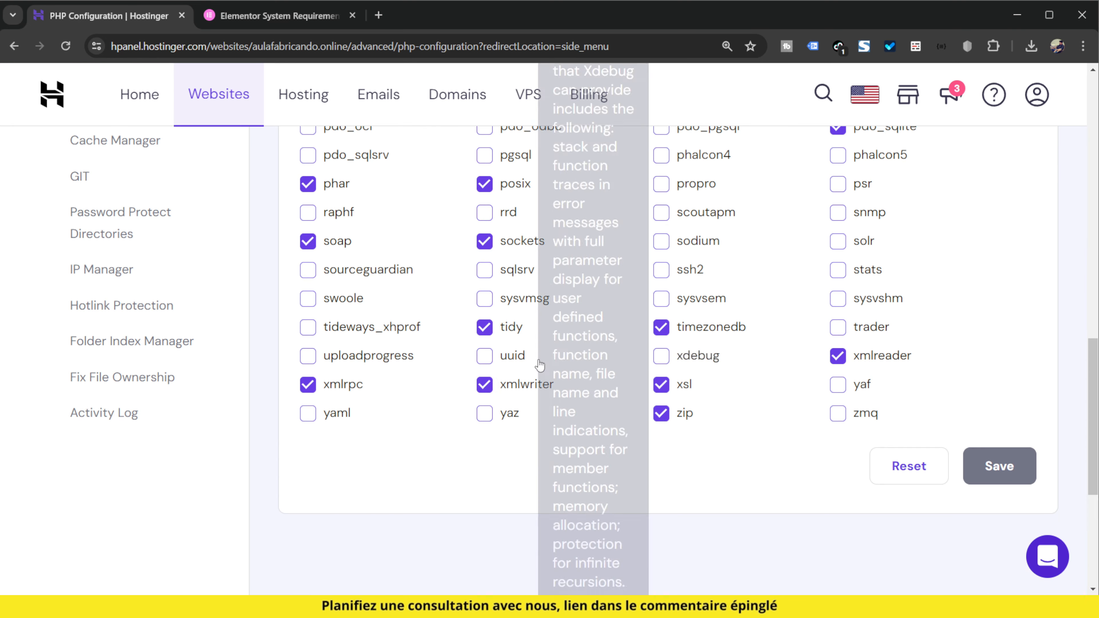
pyautogui.scroll(8, 922, 420)
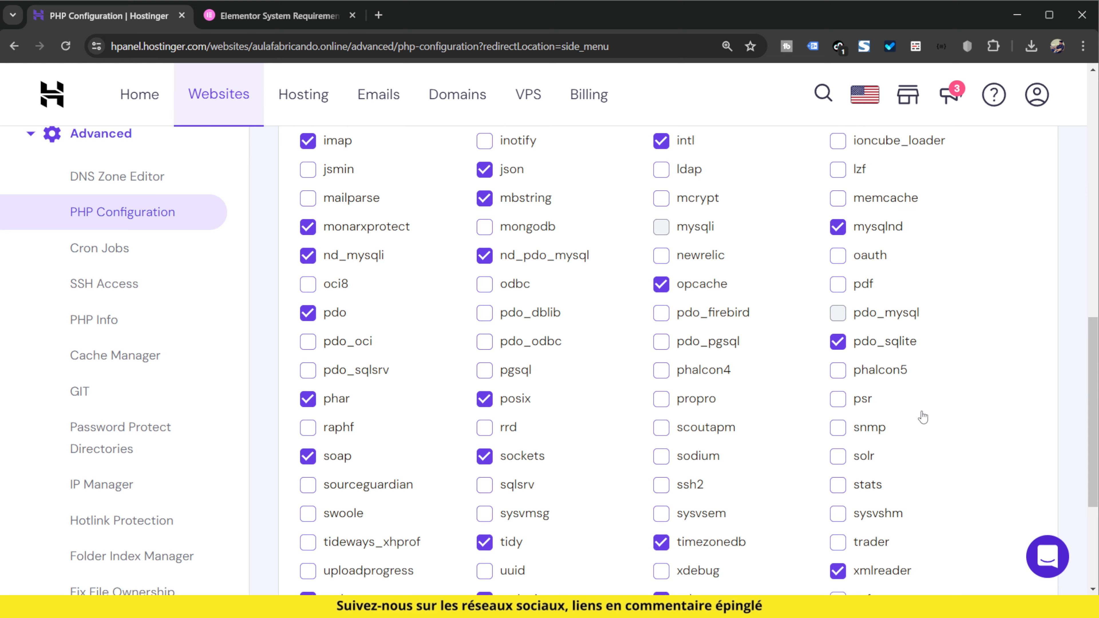
pyautogui.scroll(5, 922, 418)
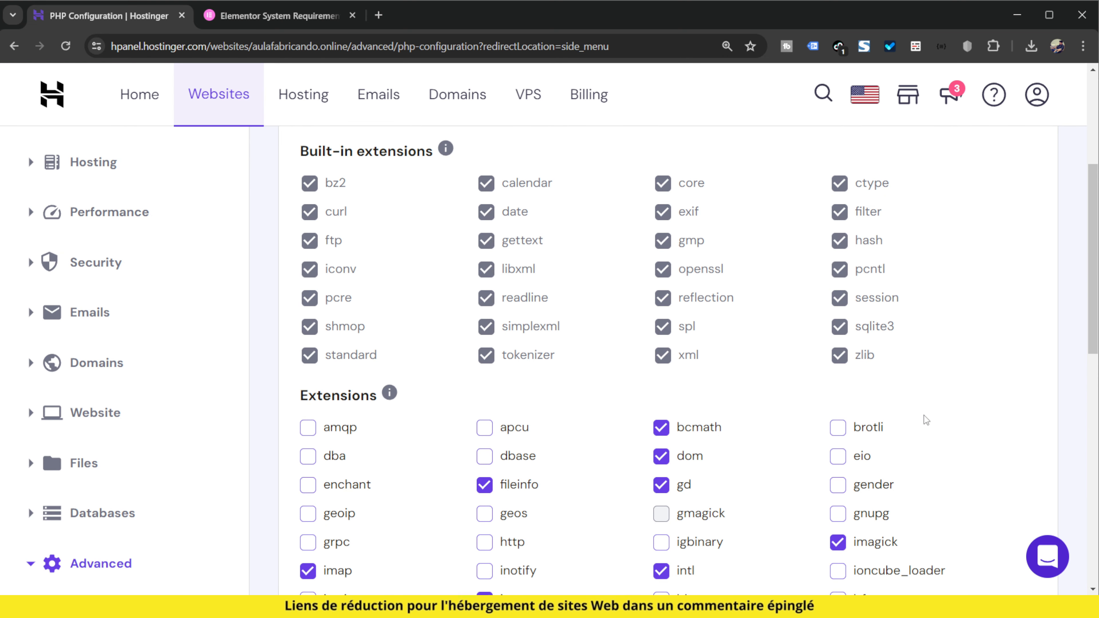
pyautogui.scroll(-5, 779, 299)
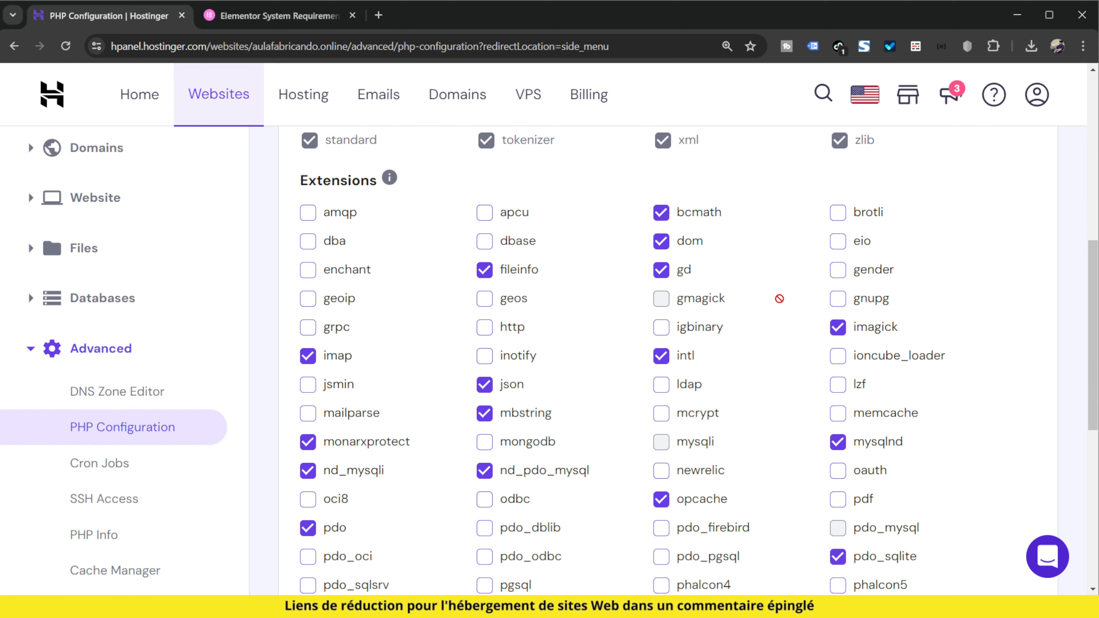
# - Look through the optional PHP extensions and compare them with the Elementor System Requirements page, returning to the PHP Configuration
pyautogui.scroll(-5, 822, 304)
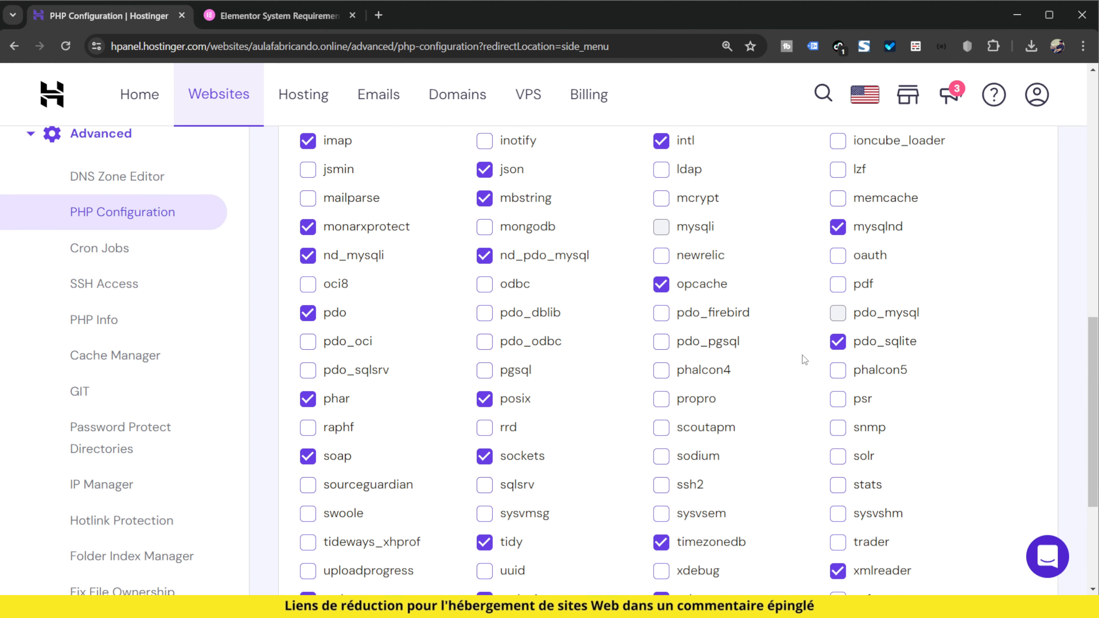
pyautogui.scroll(-5, 757, 426)
pyautogui.scroll(13, 762, 433)
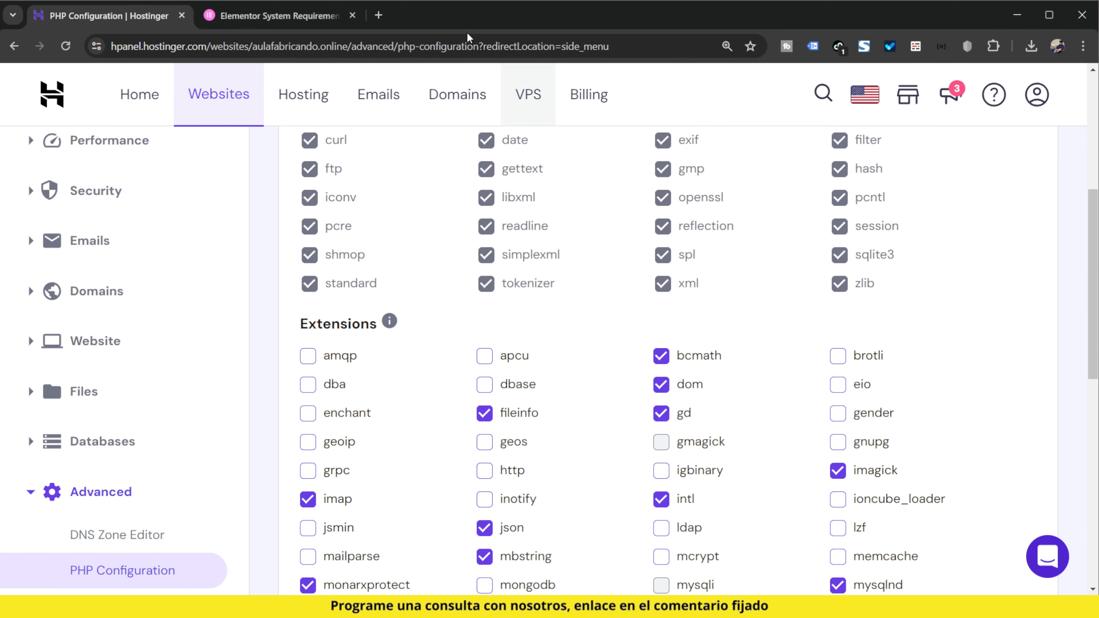
pyautogui.moveTo(273, 26)
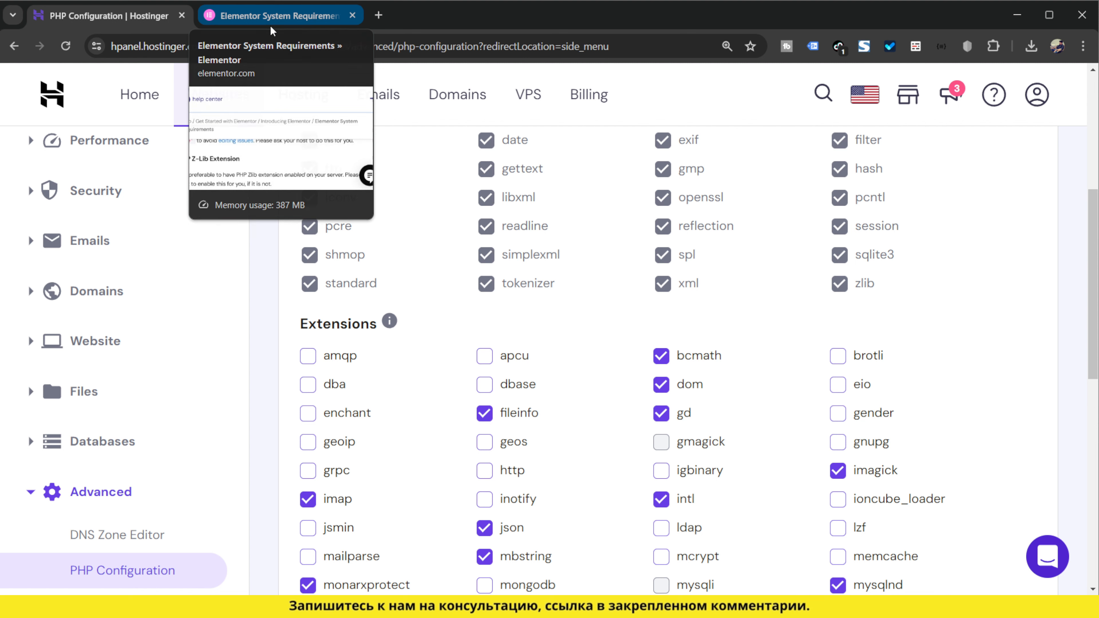
pyautogui.click(273, 30)
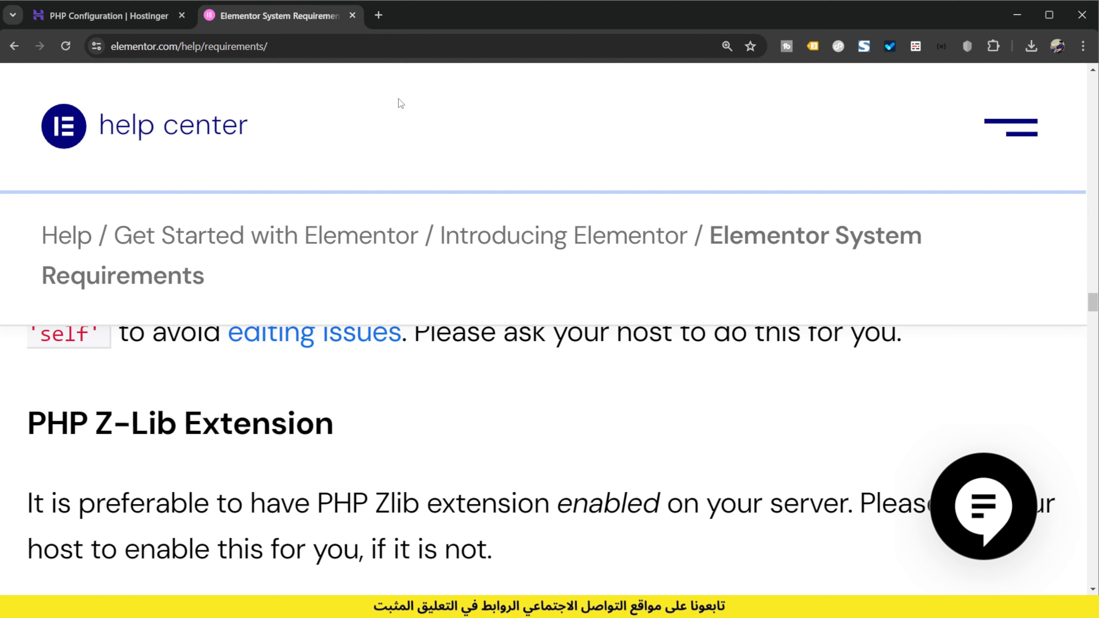
pyautogui.click(108, 15)
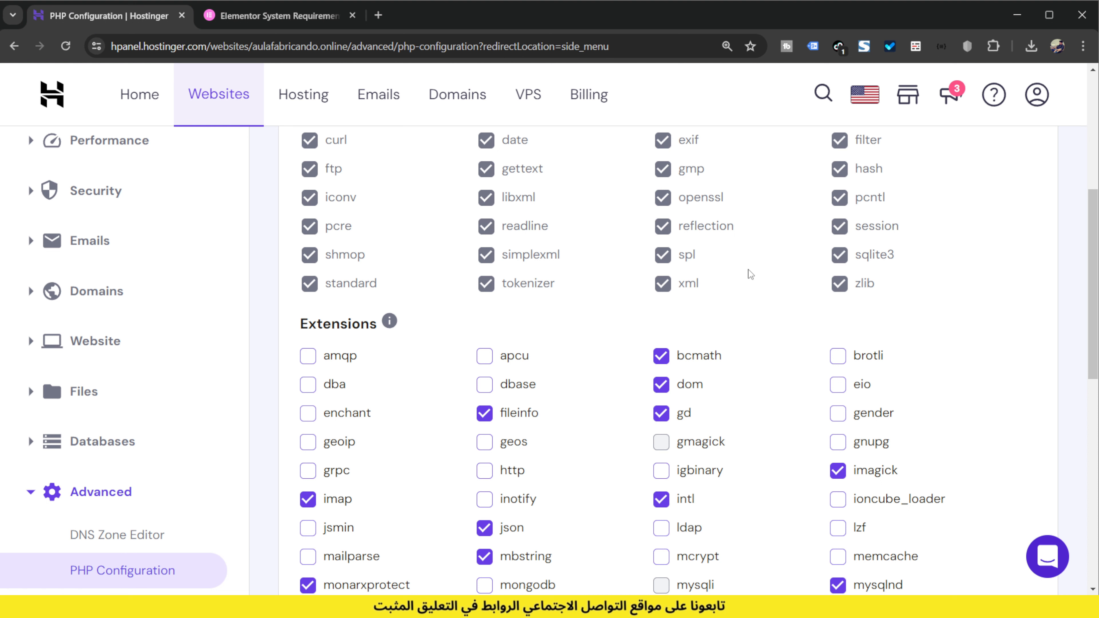
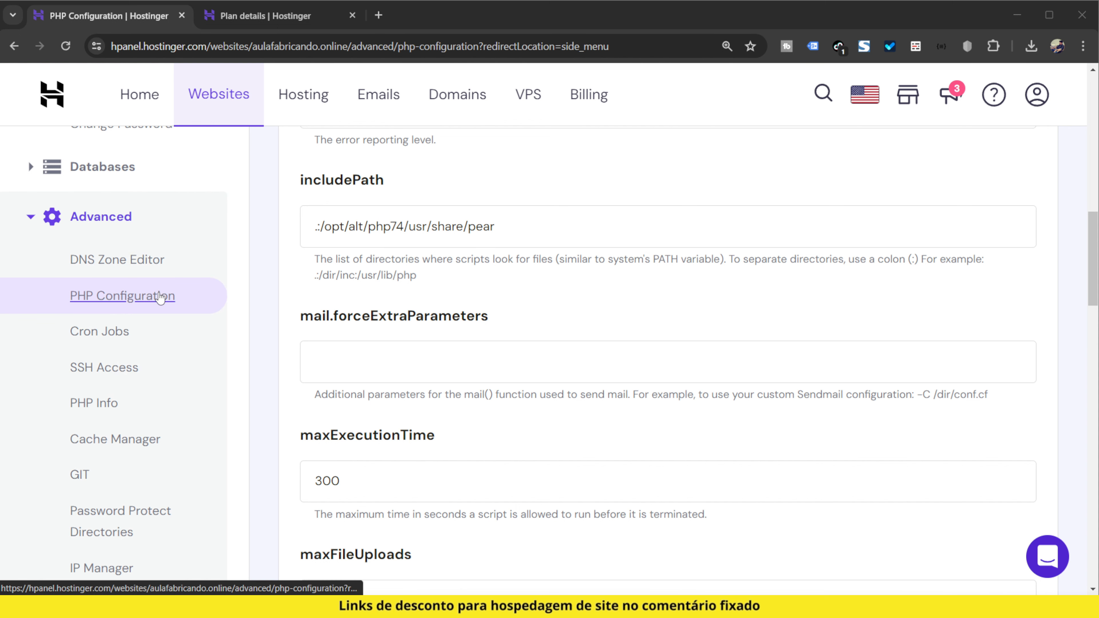
# - Set memoryLimit to 1024M in the website's PHP options
pyautogui.scroll(10, 634, 368)
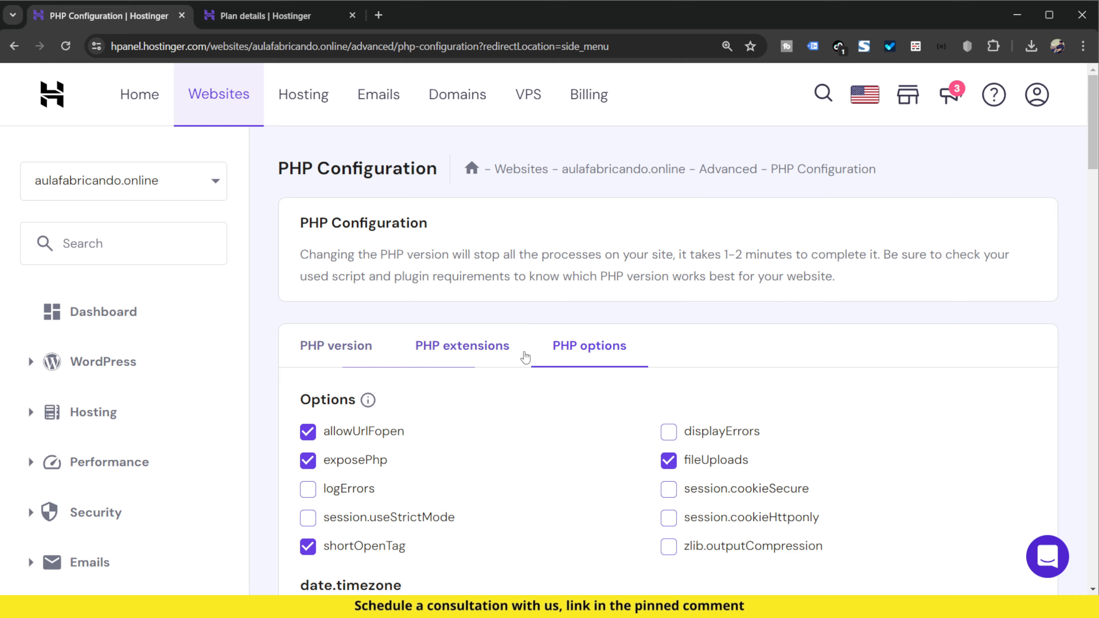
pyautogui.scroll(-10, 525, 357)
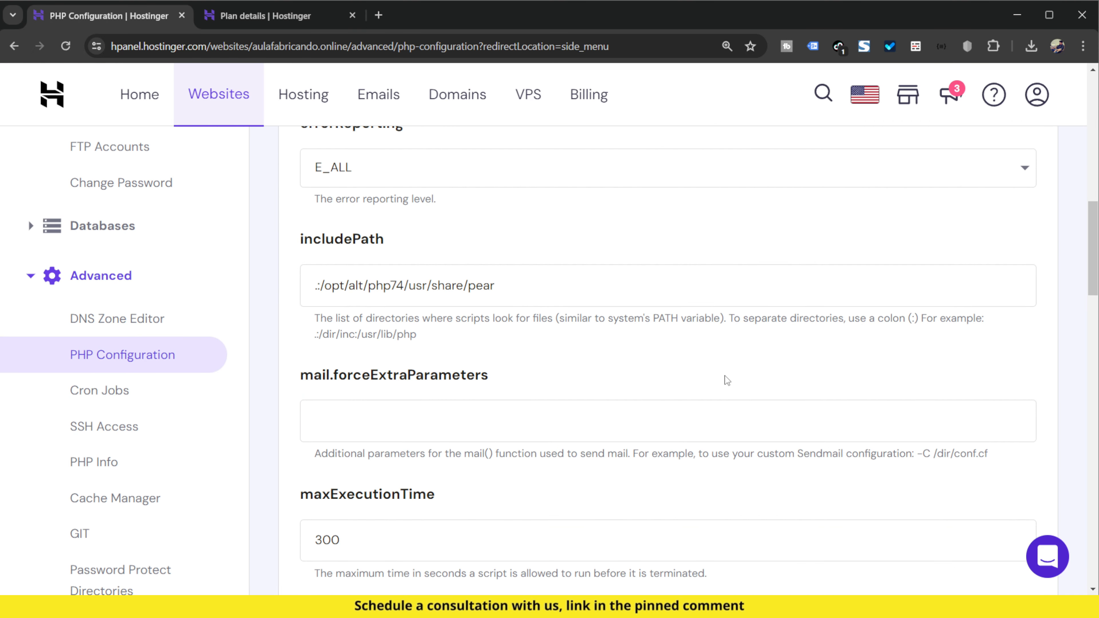
pyautogui.scroll(-10, 725, 375)
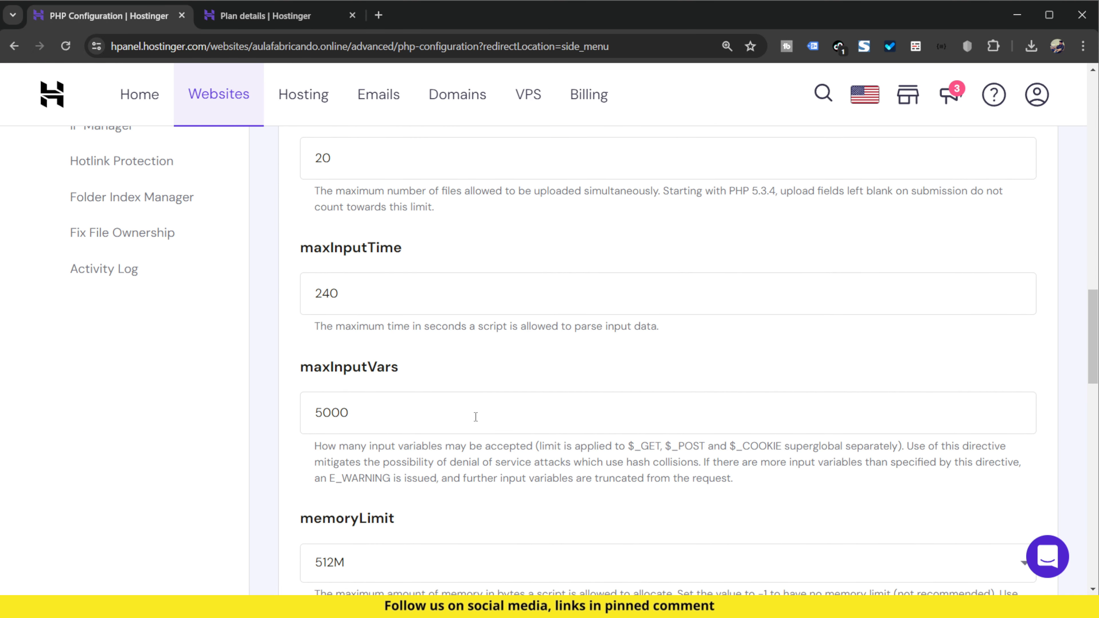
pyautogui.scroll(-5, 475, 417)
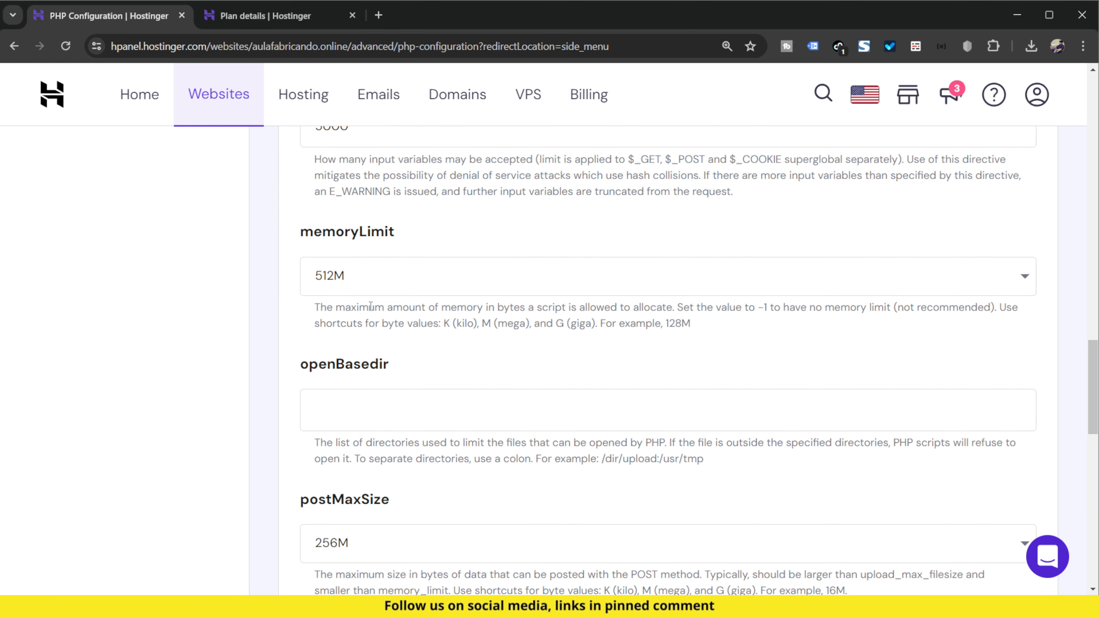
pyautogui.click(323, 272)
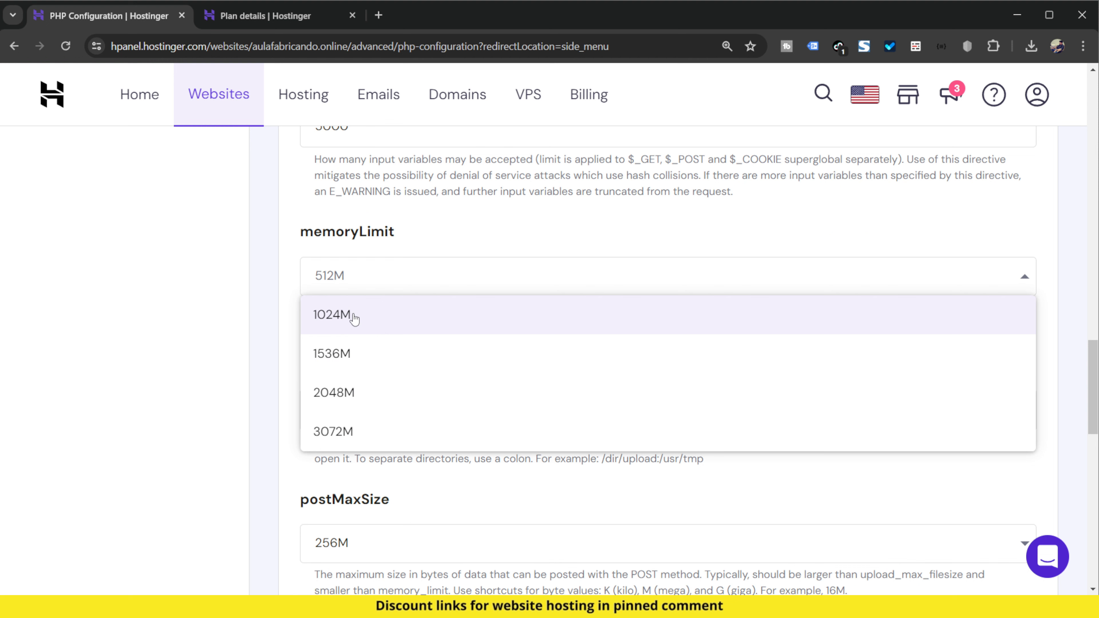
pyautogui.click(355, 319)
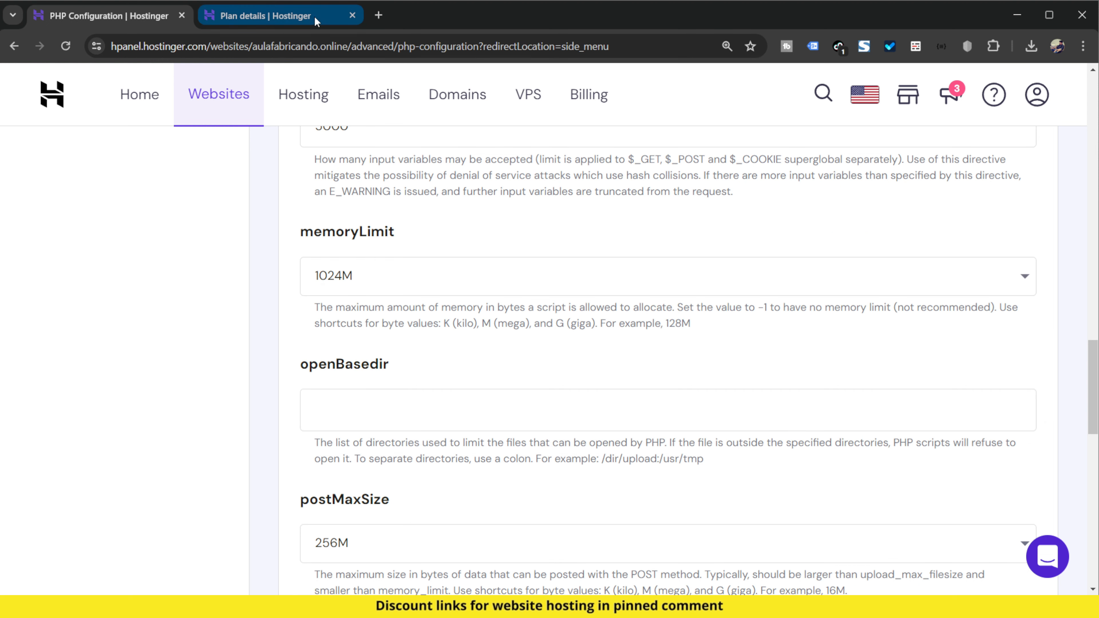
# - Check the RAM allowance in the hosting plan's details, and save the changed PHP options
pyautogui.click(303, 17)
pyautogui.moveTo(481, 289); pyautogui.dragTo(554, 288)
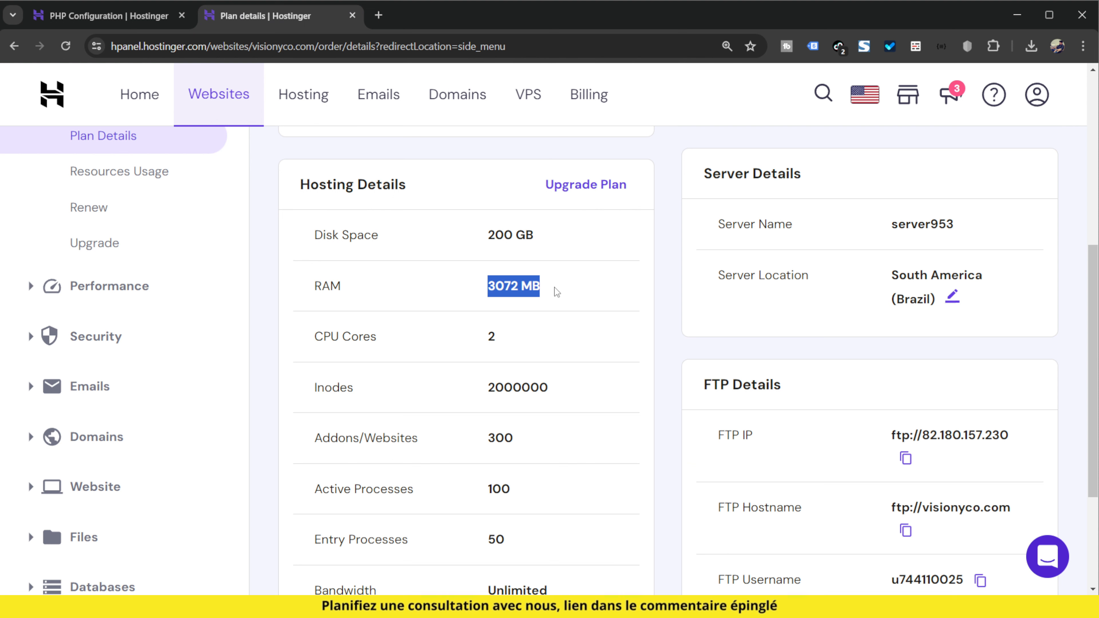
pyautogui.click(532, 303)
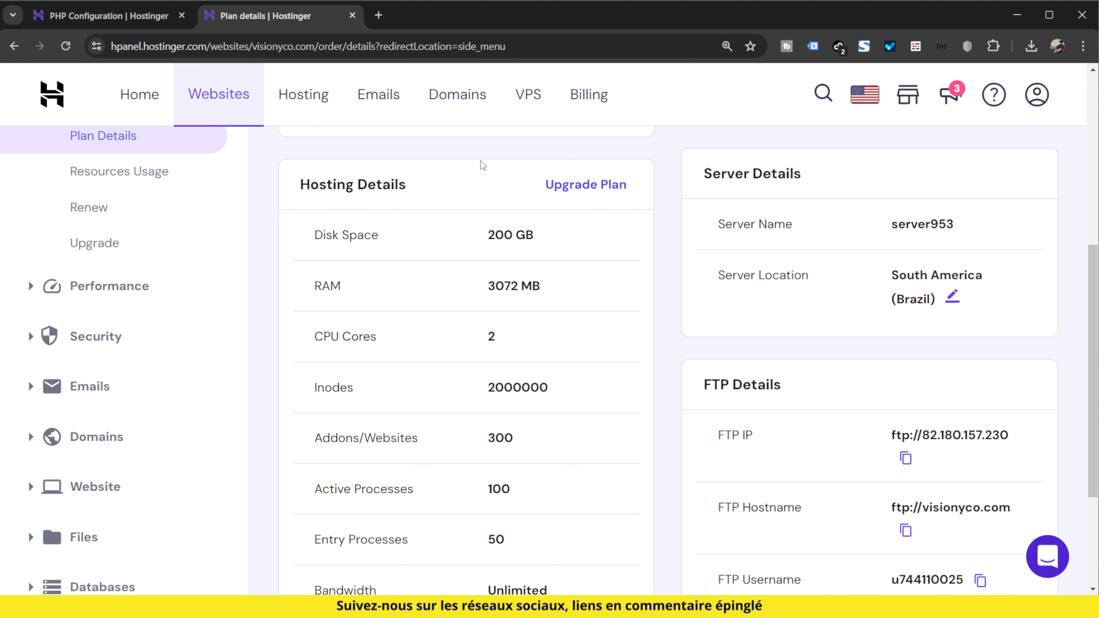
pyautogui.hotkey('ctrl', 'shift', 'Tab')
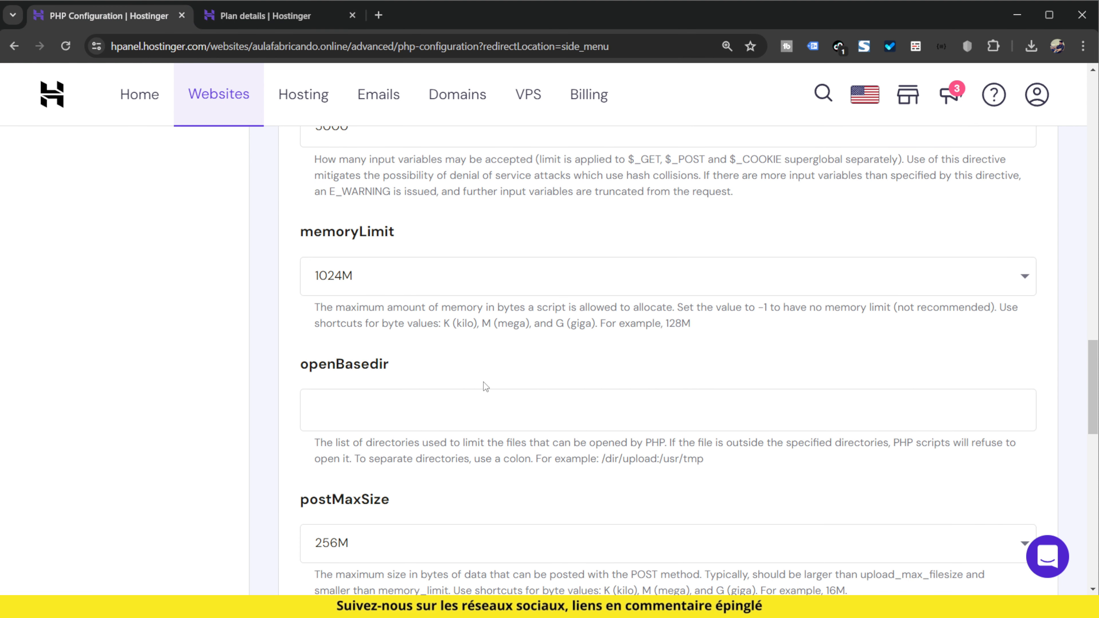
pyautogui.scroll(-15, 485, 387)
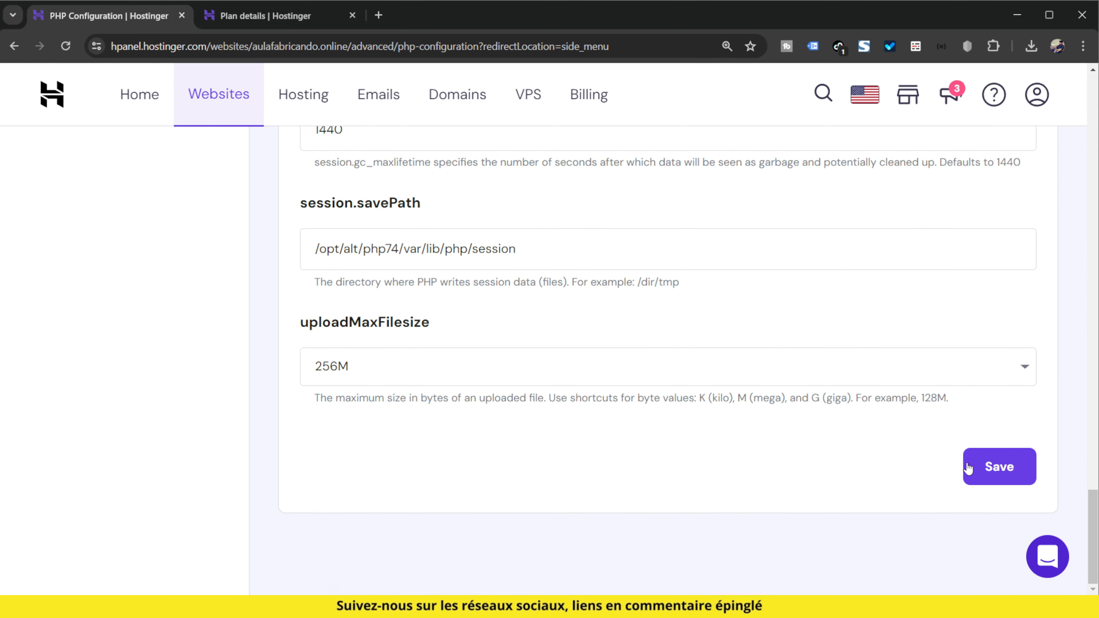
pyautogui.click(968, 469)
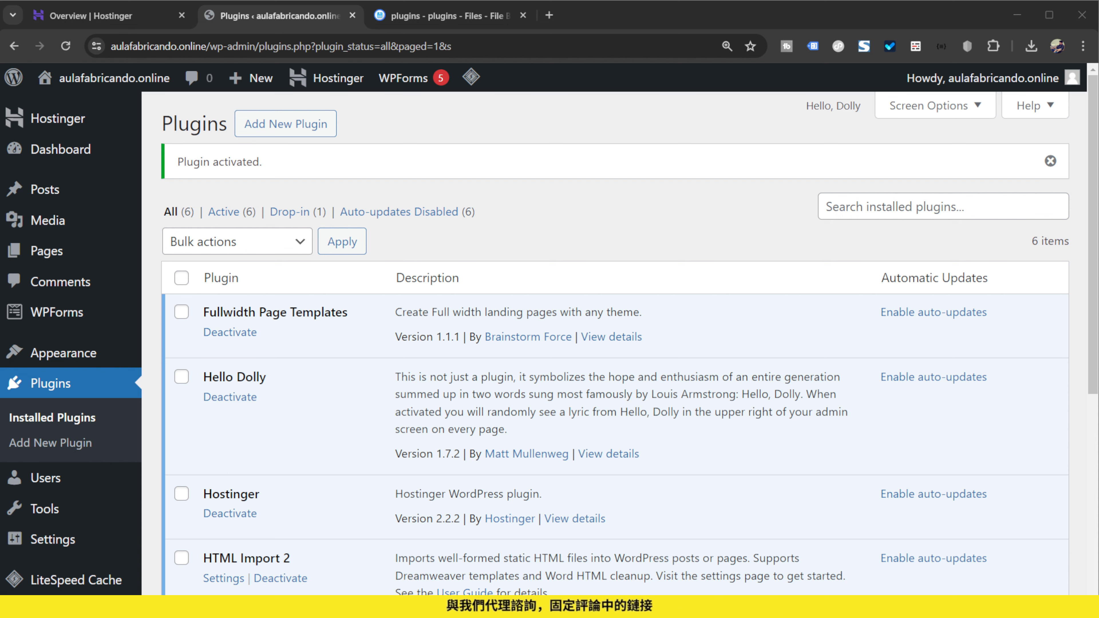
# - Deactivate the Hello Dolly plugin in the WordPress installed plugins list
pyautogui.scroll(-3, 390, 281)
pyautogui.scroll(-5, 282, 351)
pyautogui.scroll(6, 305, 392)
pyautogui.click(236, 280)
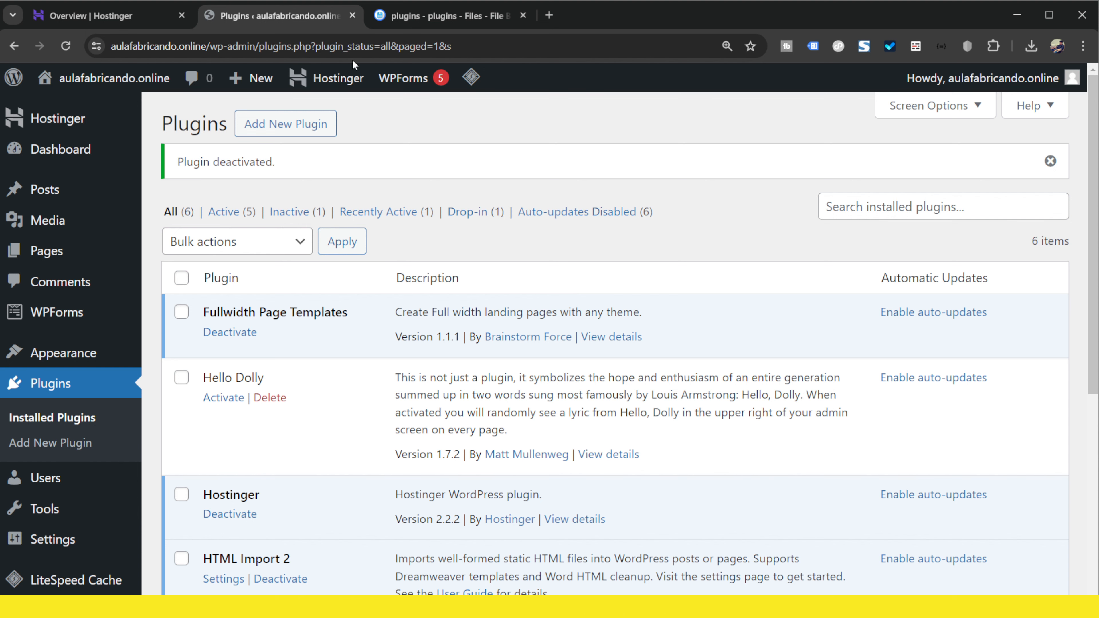
# - Open the aulafabricando.online files from hPanel's File Manager and go to the public_html/wp-content/plugins folder
pyautogui.click(130, 16)
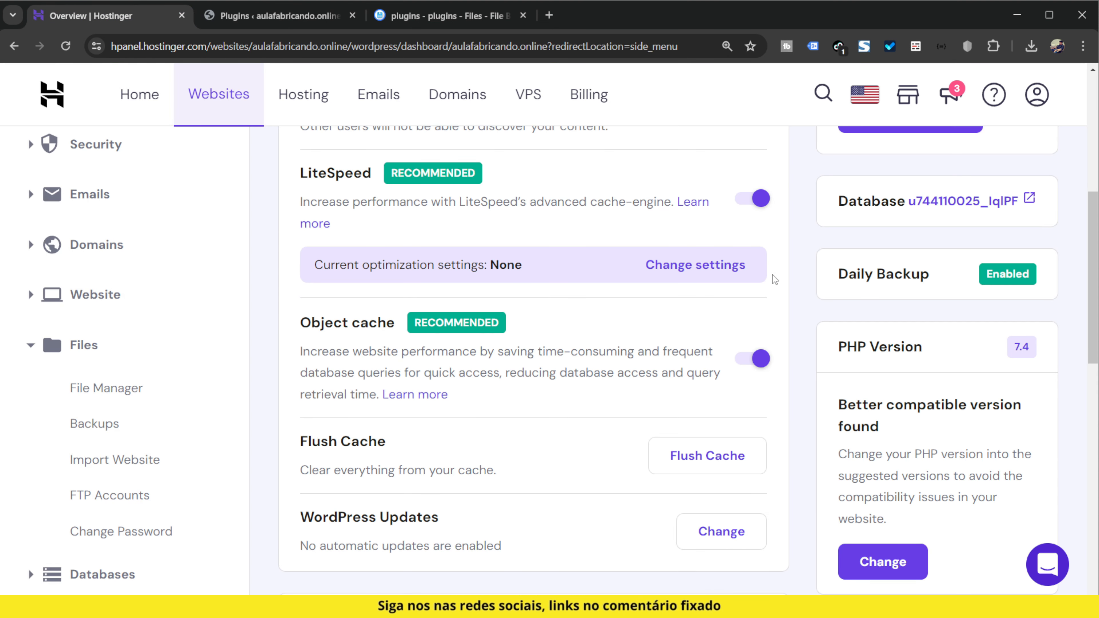
pyautogui.scroll(8, 331, 313)
pyautogui.scroll(-7, 298, 312)
pyautogui.scroll(-3, 82, 428)
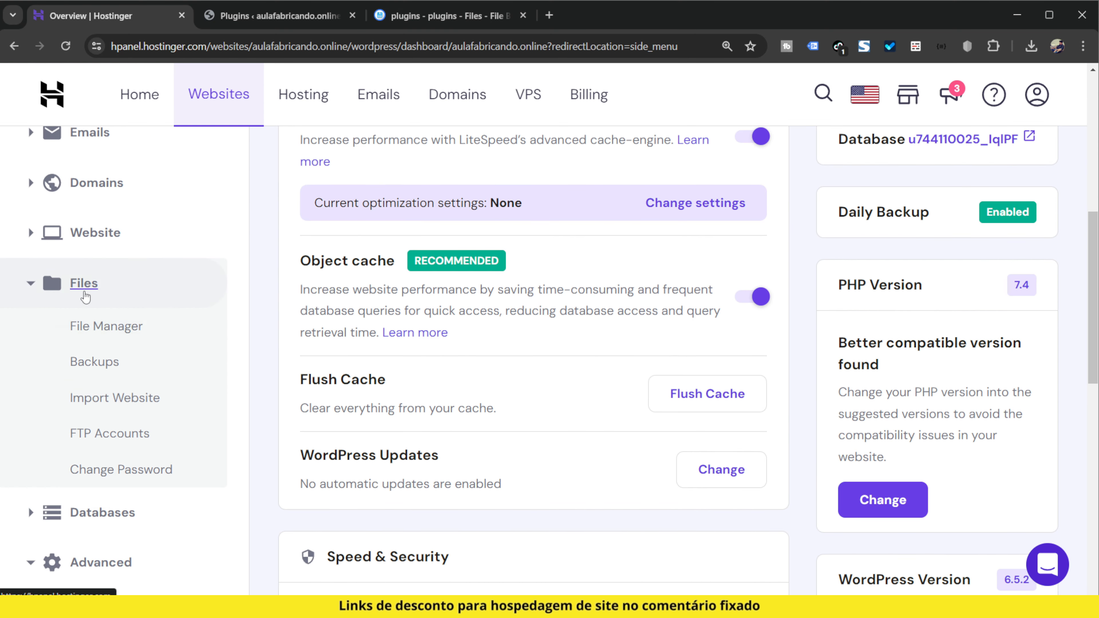
pyautogui.click(96, 322)
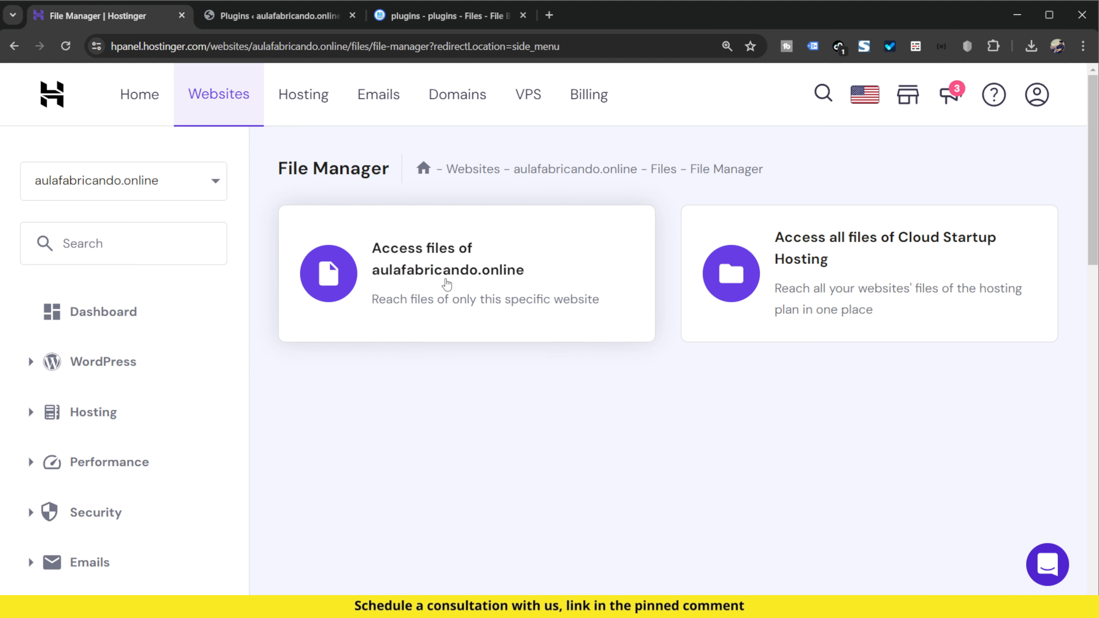
pyautogui.click(520, 319)
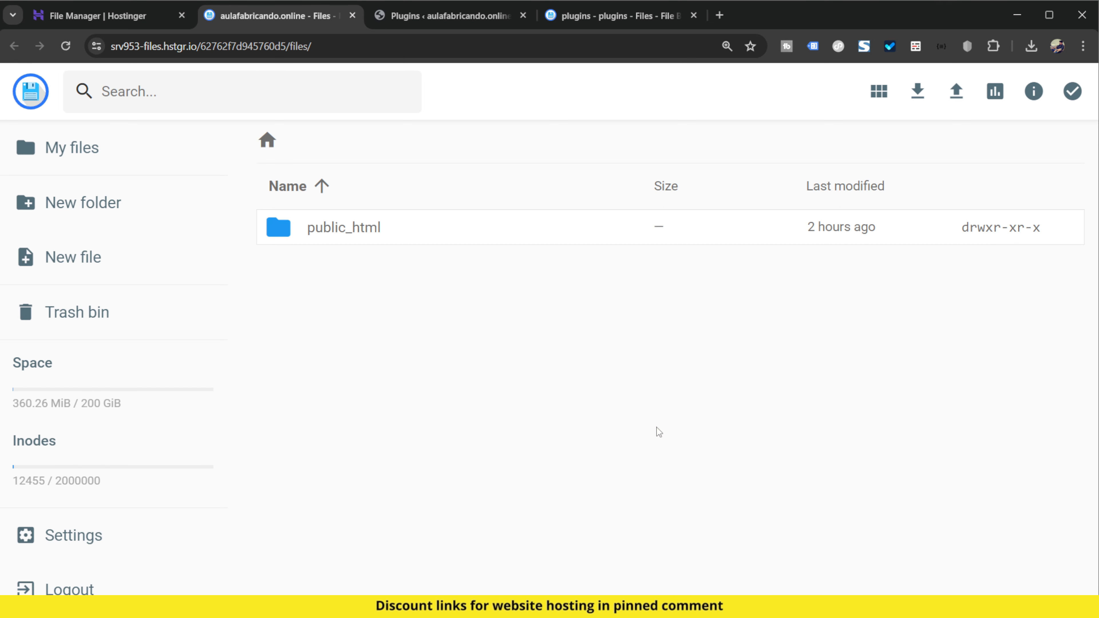
pyautogui.doubleClick(457, 236)
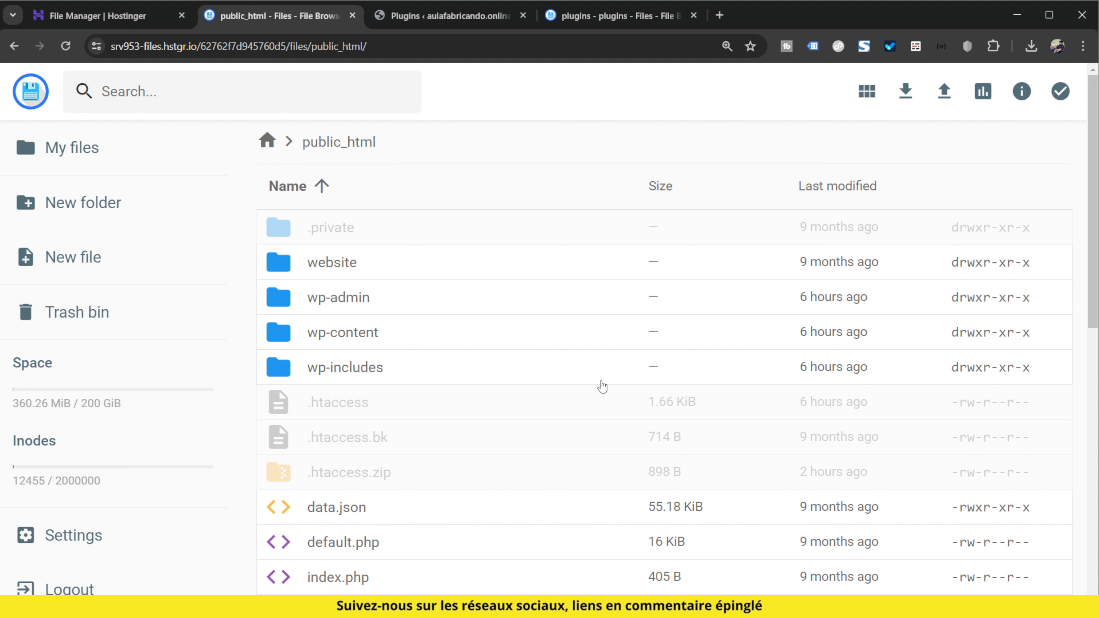
pyautogui.doubleClick(444, 338)
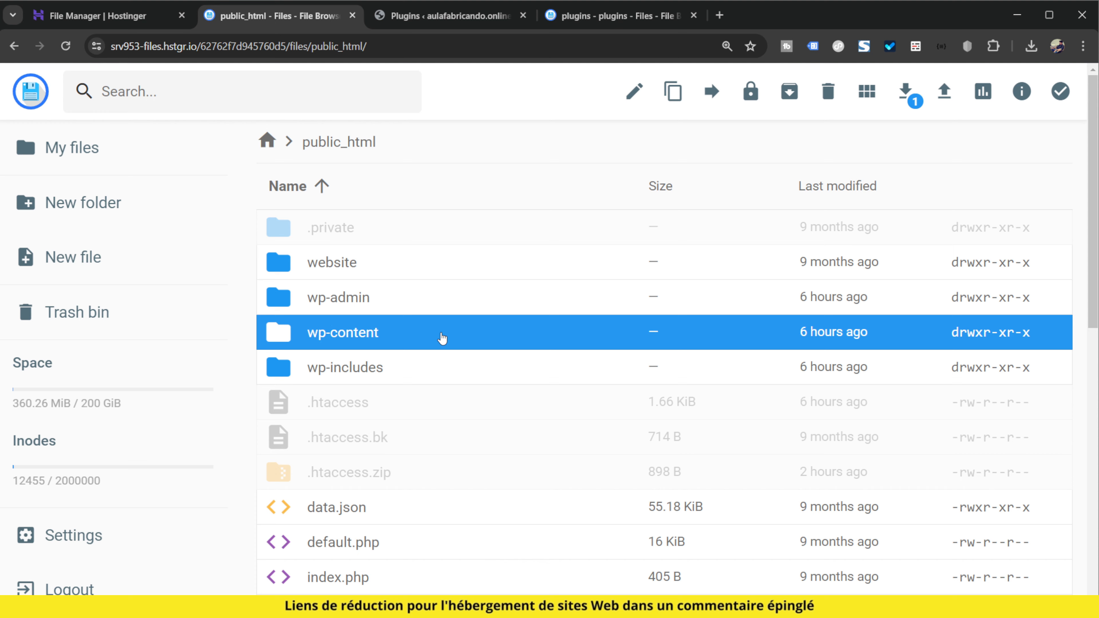
pyautogui.doubleClick(372, 333)
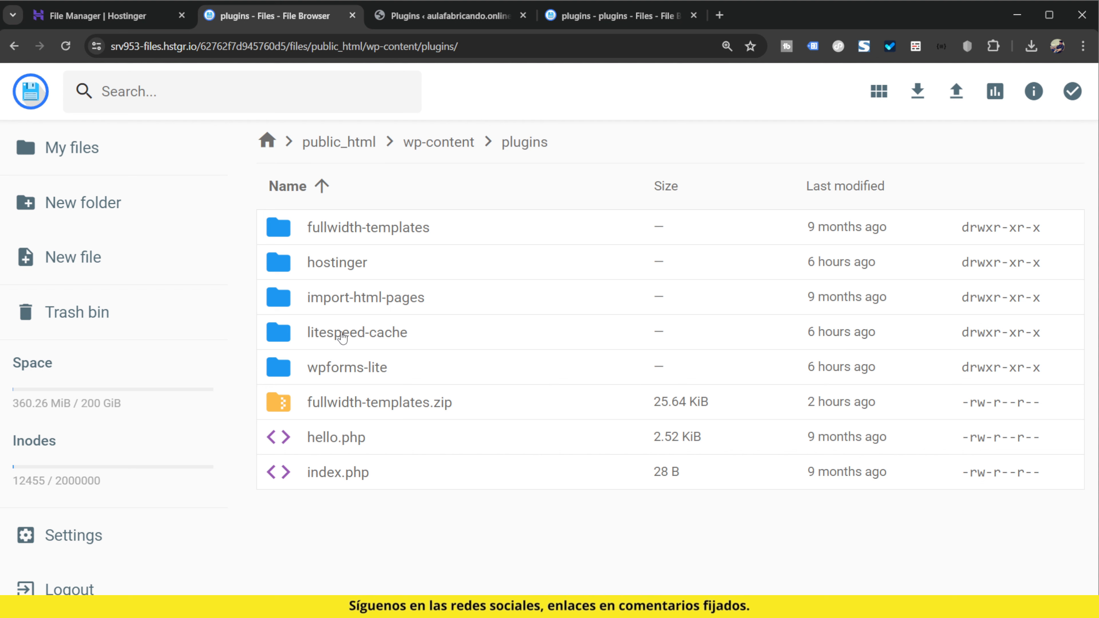
# - Check the Fullwidth Page Templates plugin's name on the WordPress Plugins page, and return to the plugins folder
pyautogui.click(446, 15)
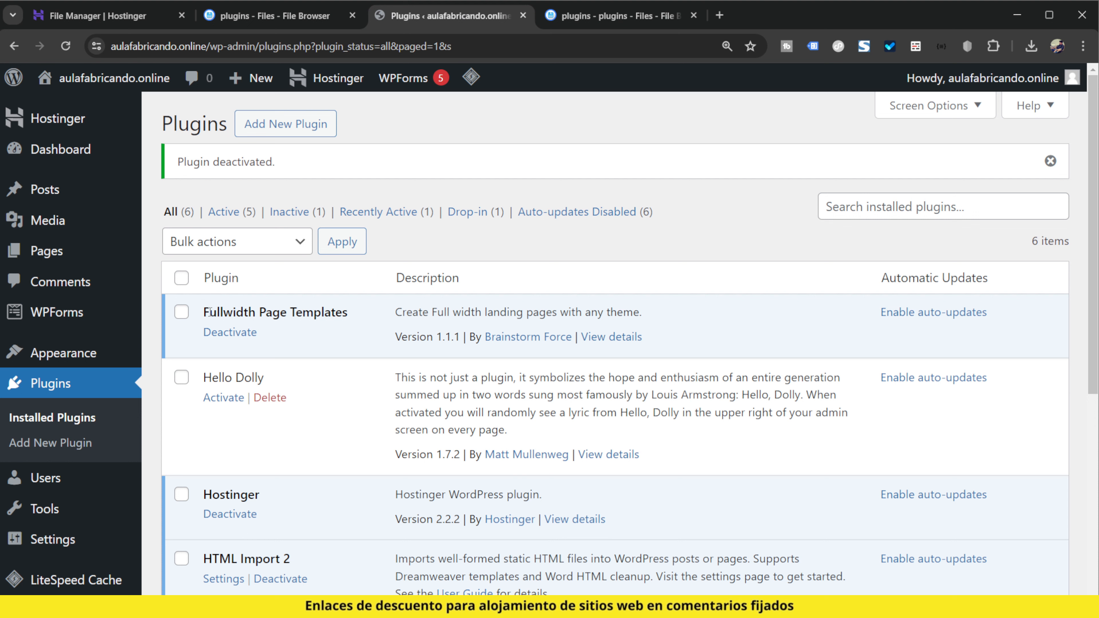
pyautogui.moveTo(202, 312); pyautogui.dragTo(266, 312)
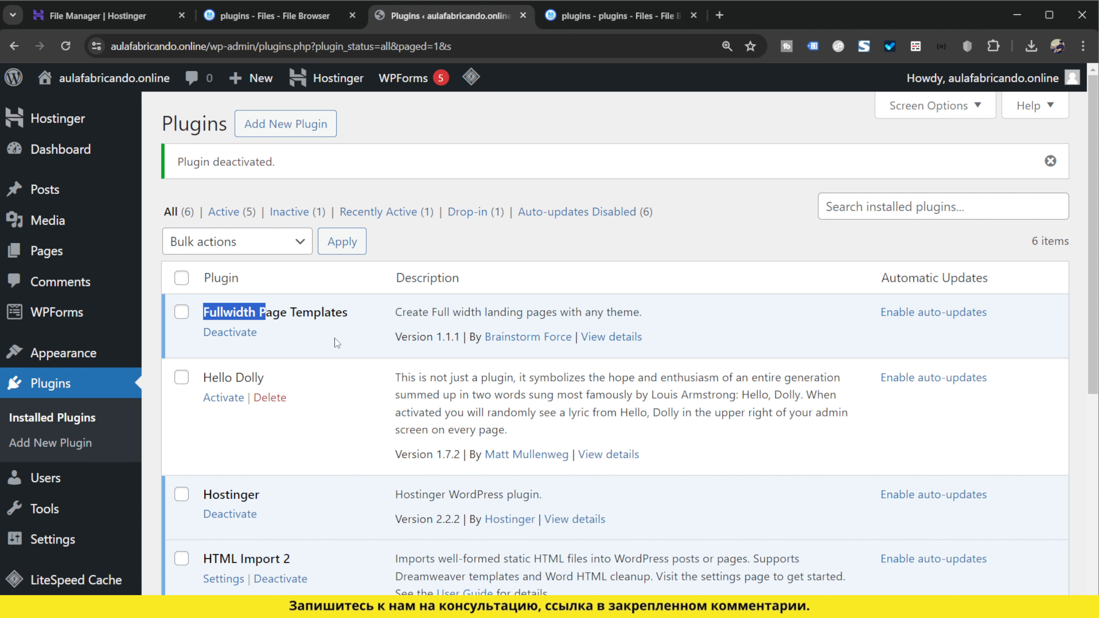
pyautogui.click(360, 336)
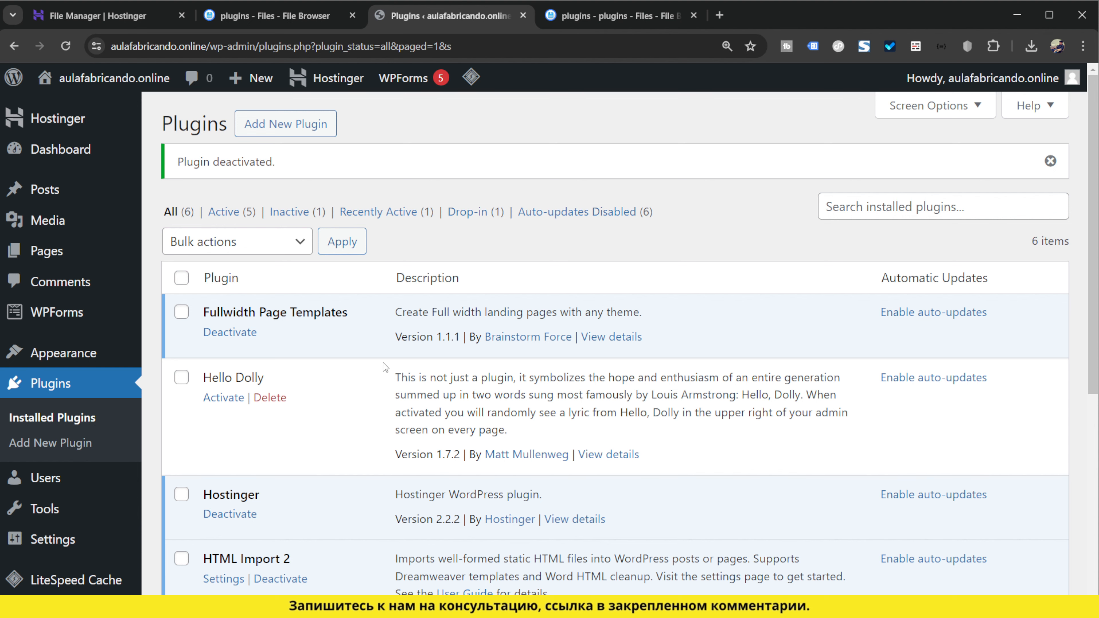
pyautogui.click(316, 15)
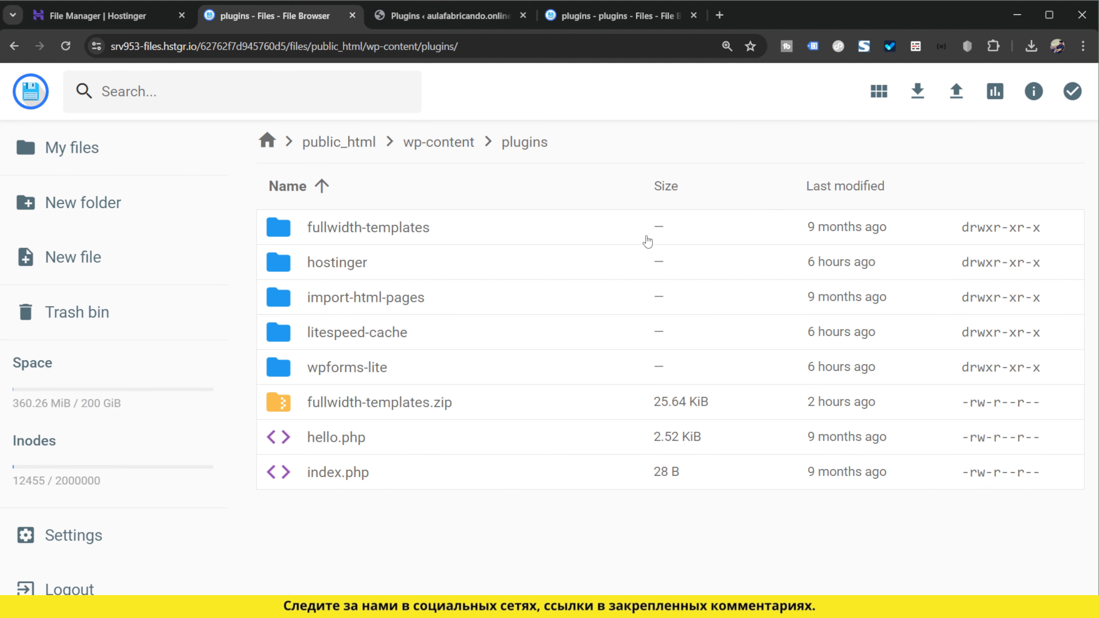
# - Rename the fullwidth-templates plugin folder to fullwidth-templates_ and reload the WordPress Plugins page
pyautogui.click(452, 235)
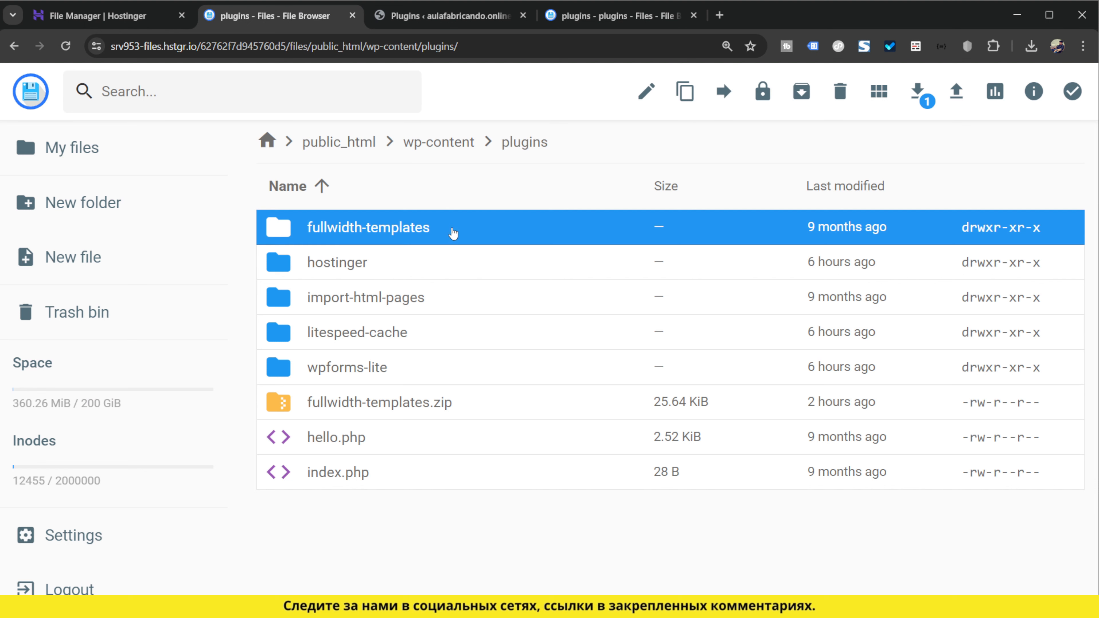
pyautogui.rightClick(449, 227)
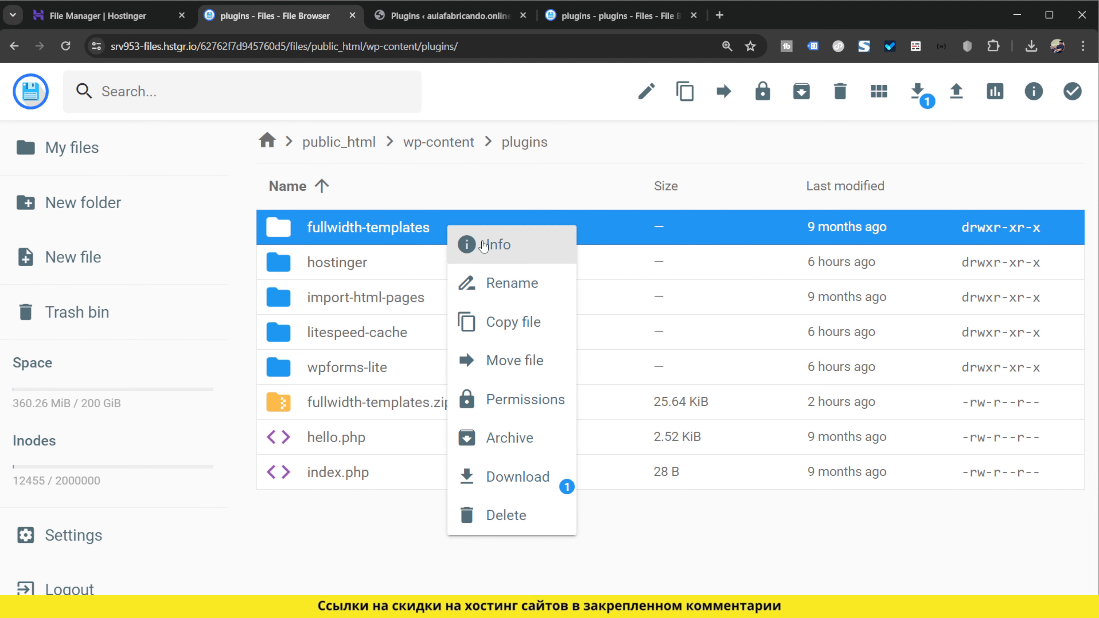
pyautogui.click(532, 286)
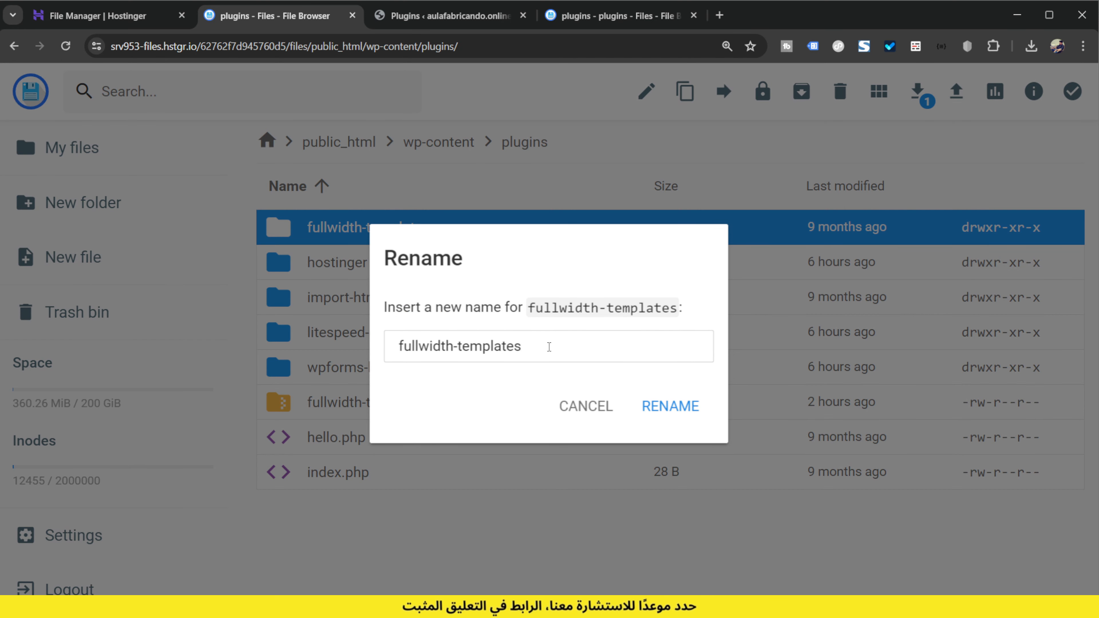
pyautogui.write('_')
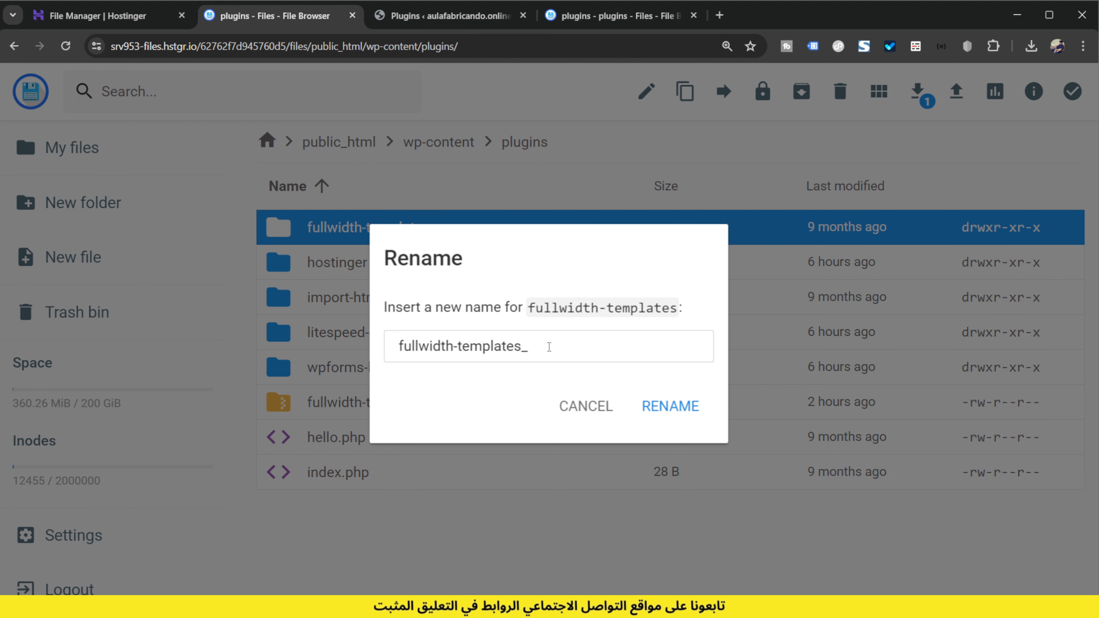
pyautogui.click(675, 409)
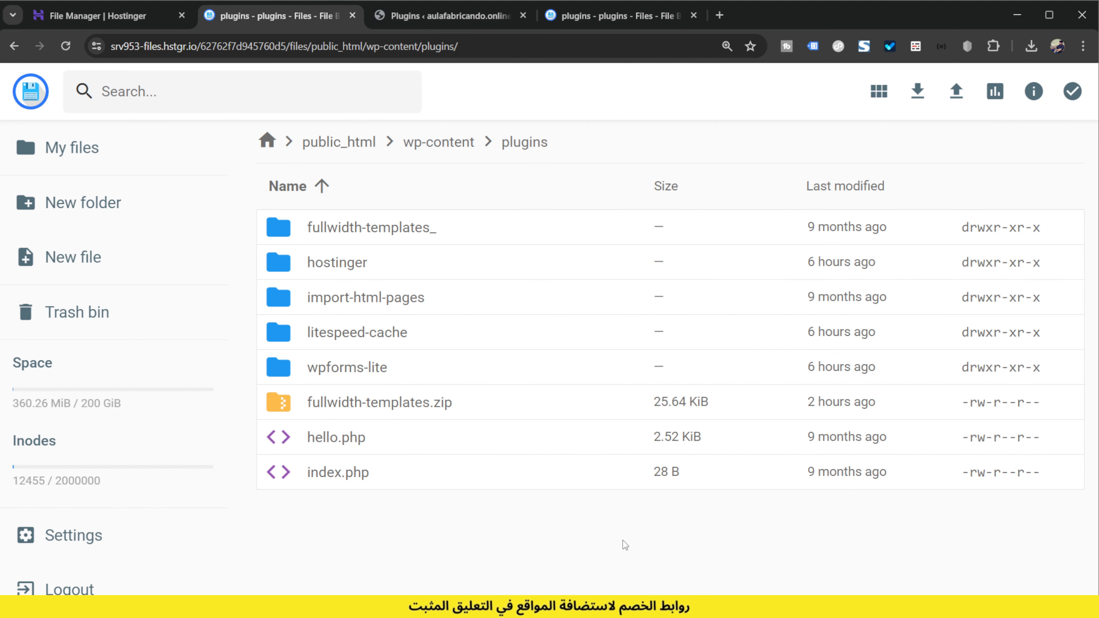
pyautogui.click(434, 17)
pyautogui.press('F5')
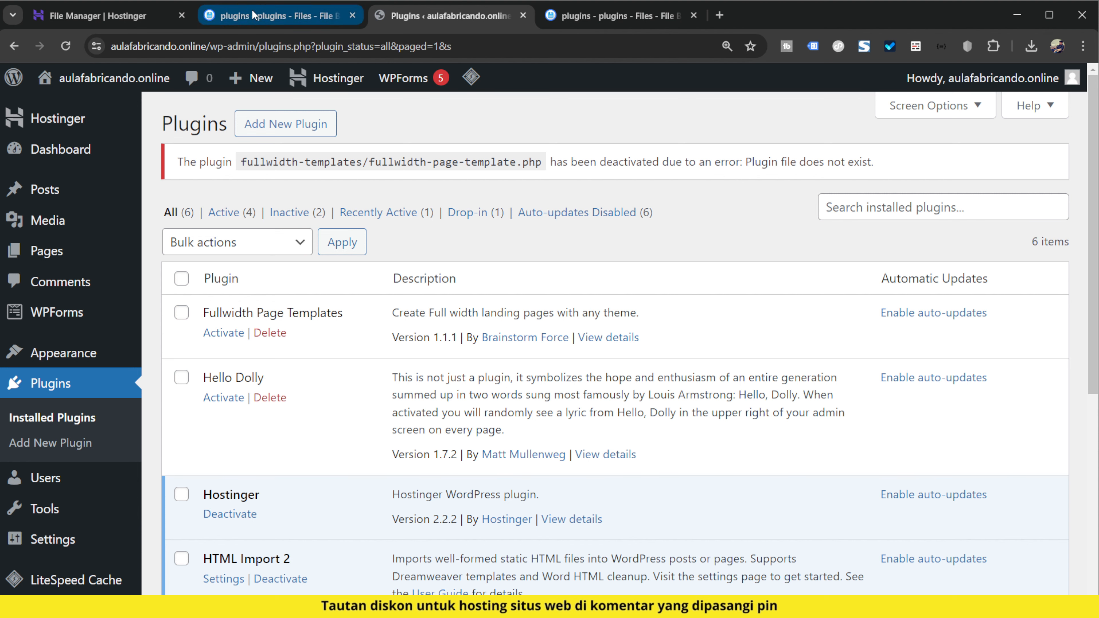
pyautogui.click(299, 22)
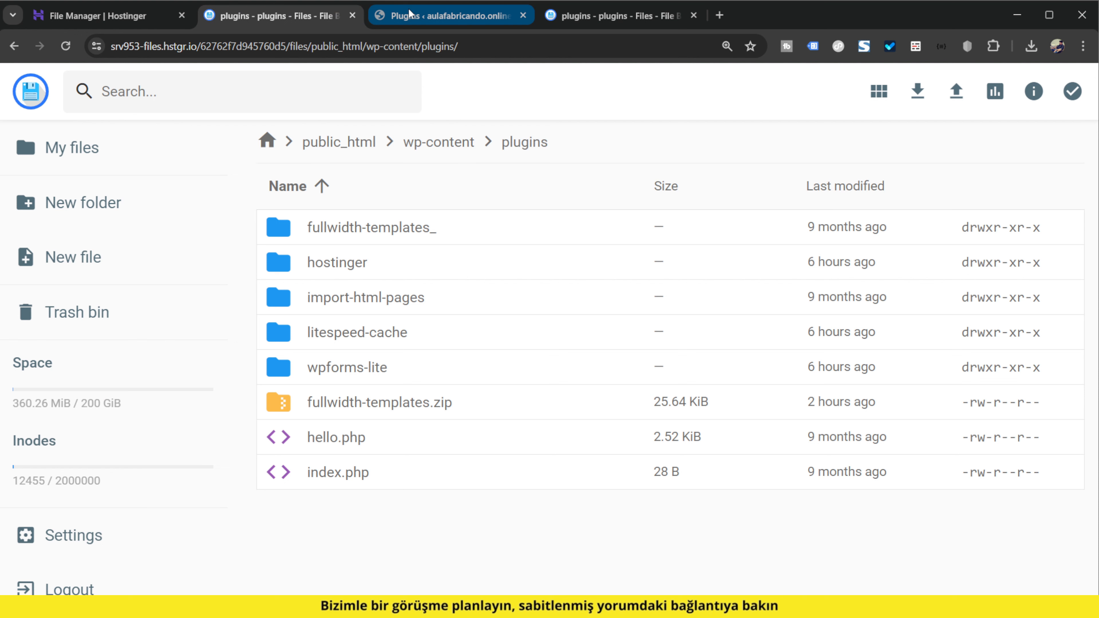
pyautogui.click(428, 262)
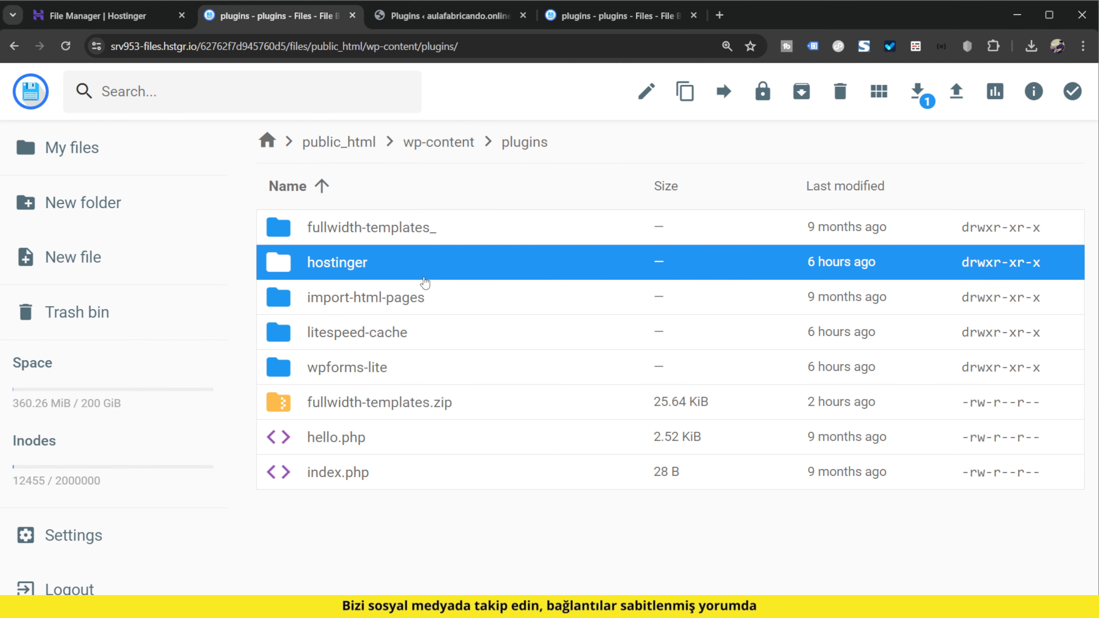
pyautogui.click(490, 15)
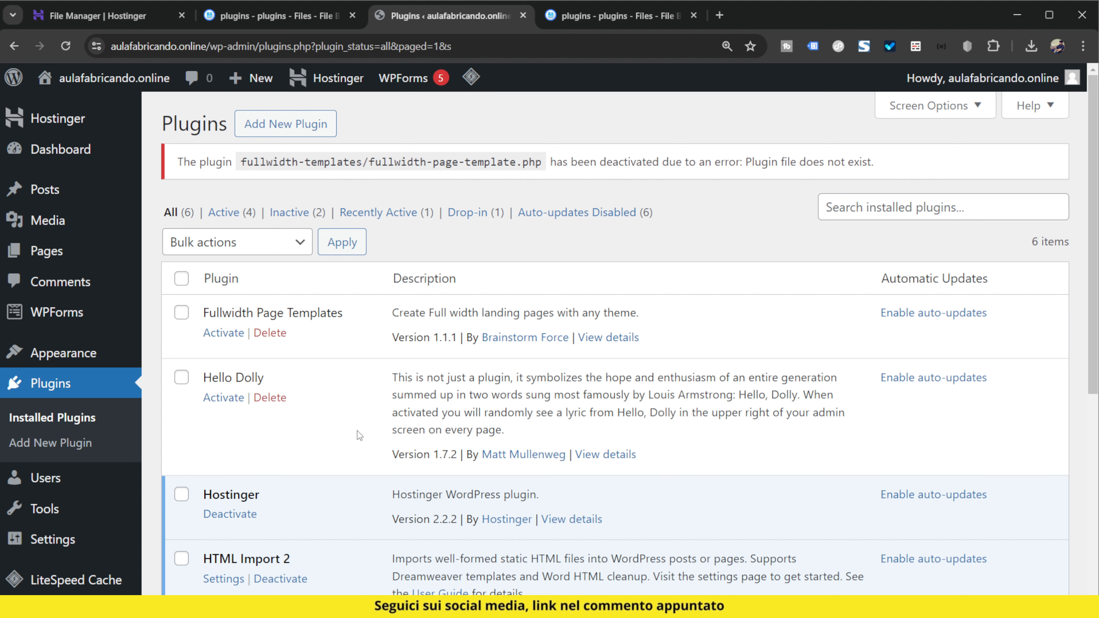
# - Rename the fullwidth-templates_ plugin folder back to fullwidth-templates and activate the Fullwidth Page Templates plugin on the WordPress Plugins page
pyautogui.click(286, 17)
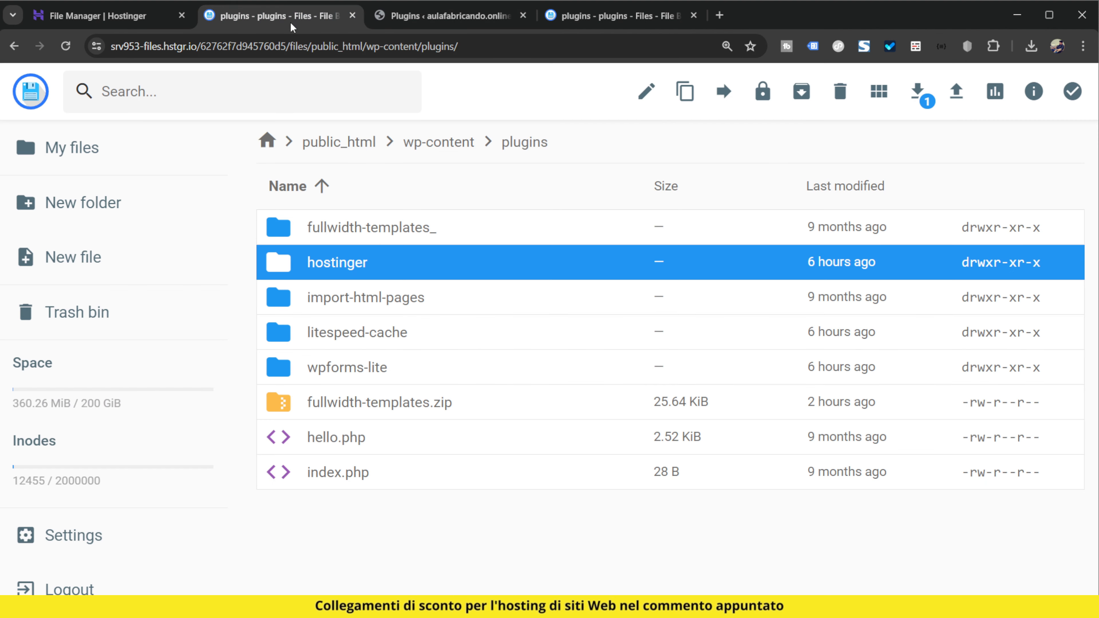
pyautogui.click(430, 231)
pyautogui.rightClick(432, 230)
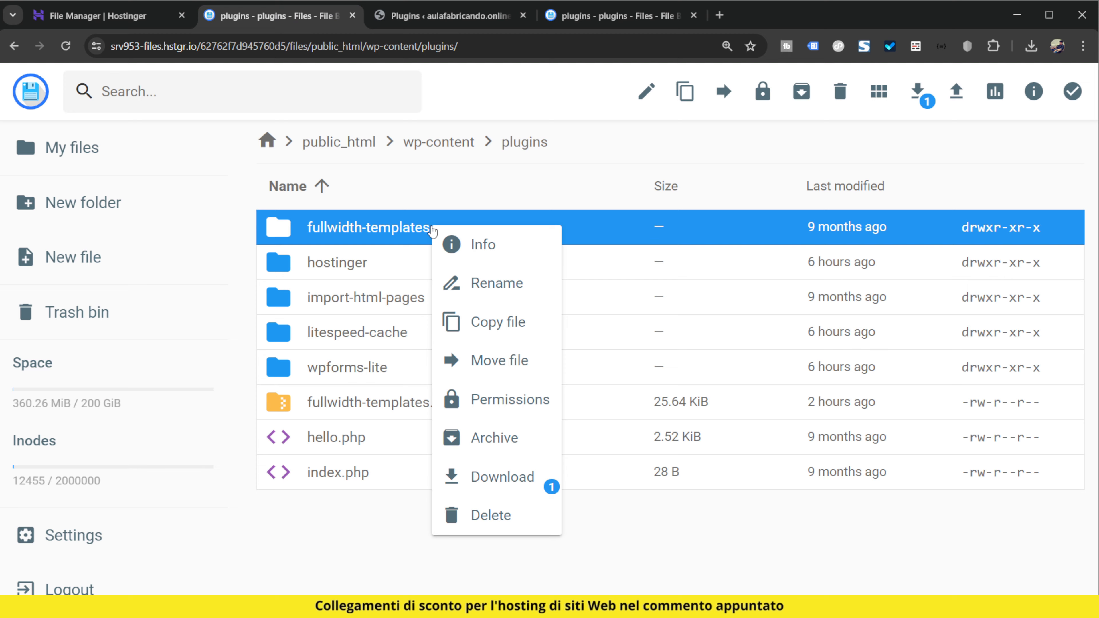
pyautogui.click(480, 283)
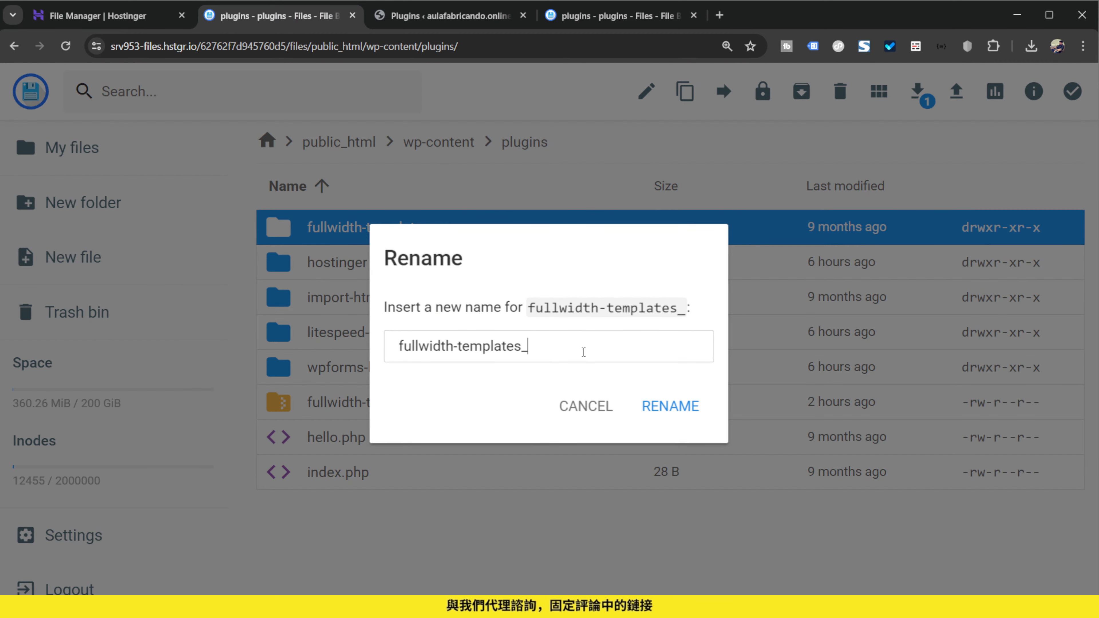
pyautogui.press('BackSpace')
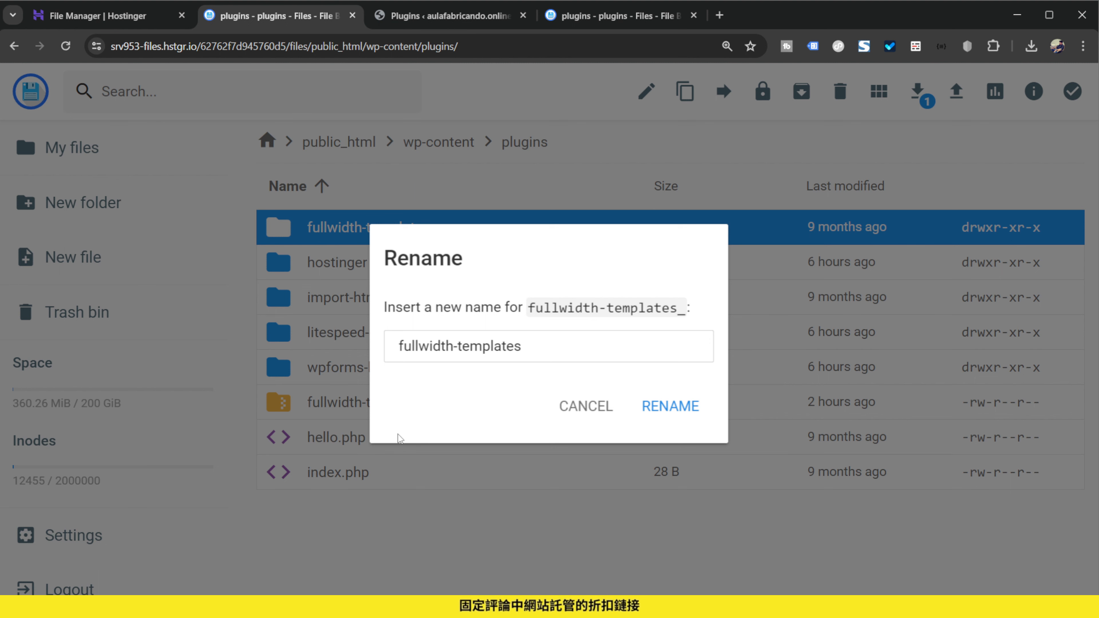
pyautogui.click(703, 414)
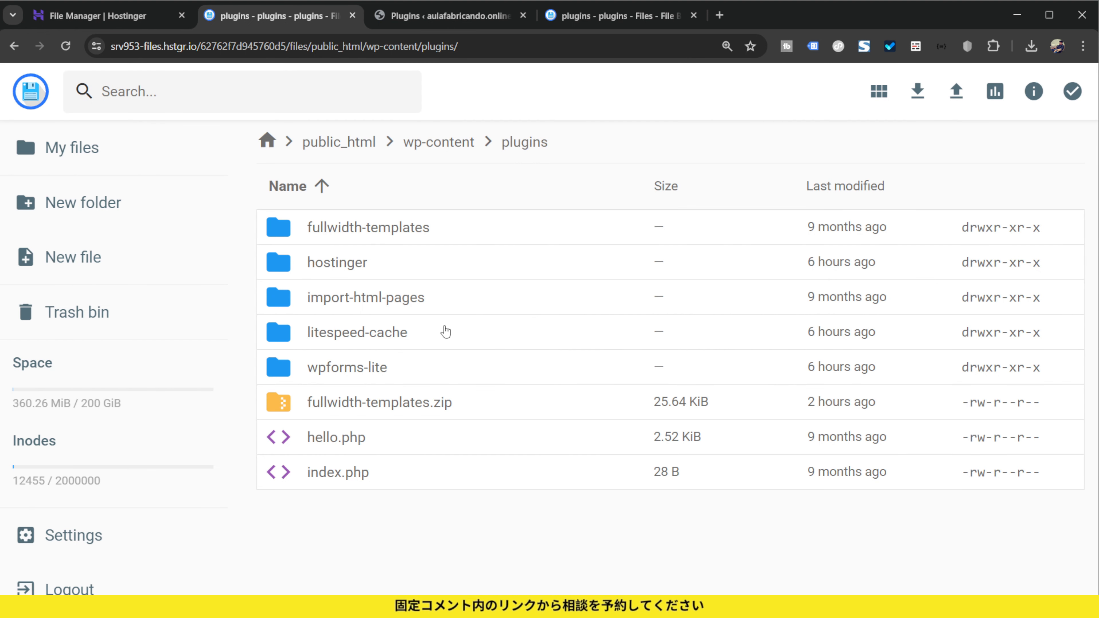
pyautogui.click(488, 13)
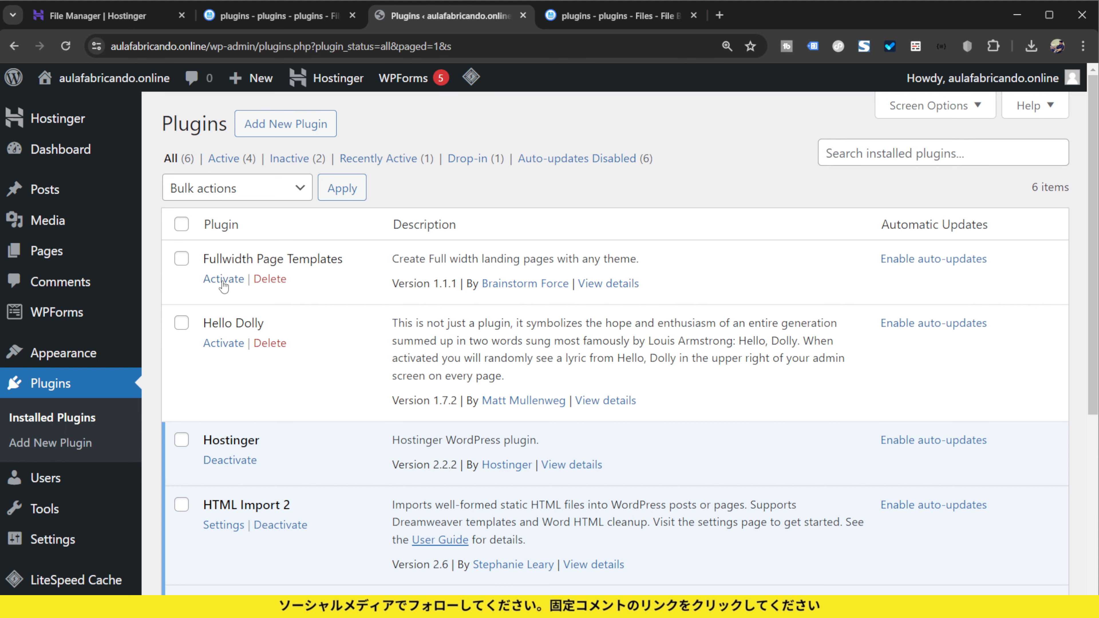
pyautogui.click(221, 281)
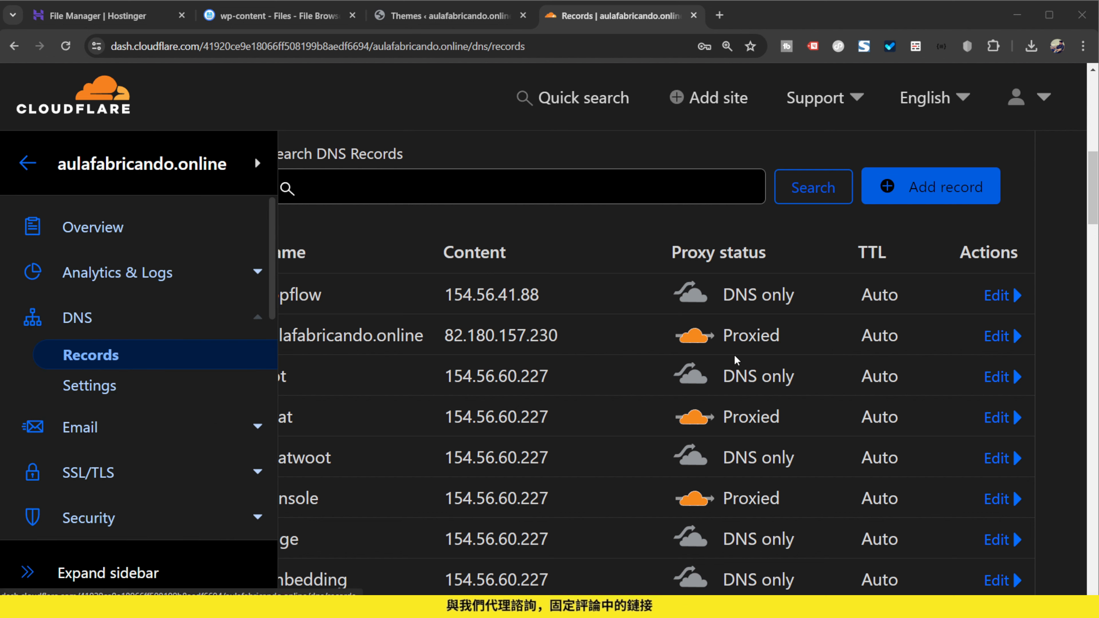
# - Set the proxy status of the aulafabricando.online A record to DNS only and save the record
pyautogui.click(1003, 345)
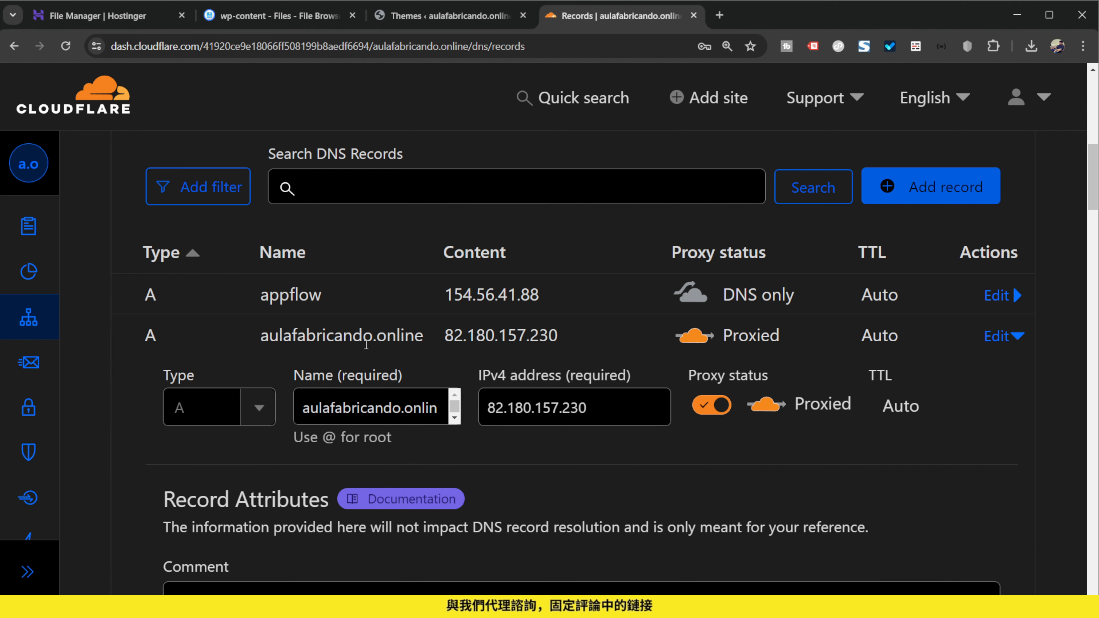
pyautogui.click(719, 407)
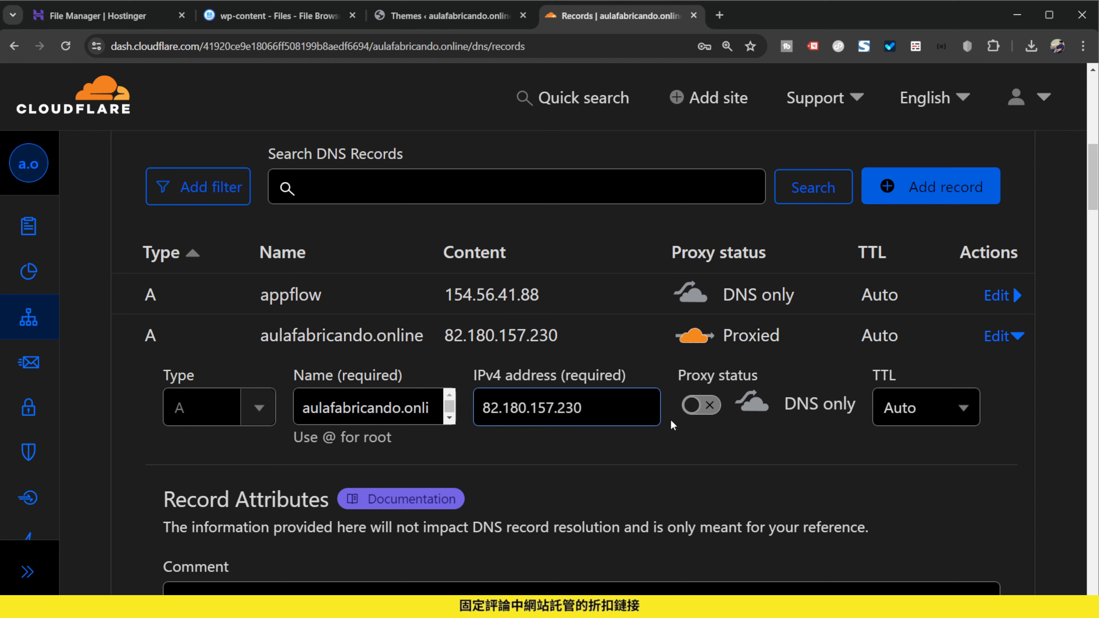
pyautogui.scroll(-5, 745, 429)
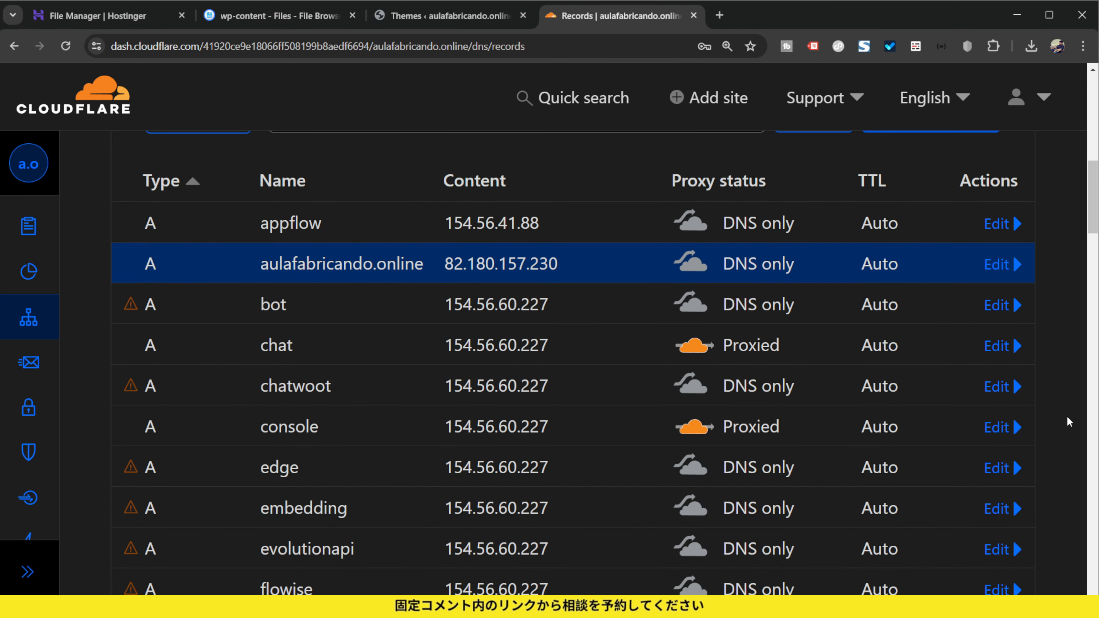
pyautogui.scroll(1, 1068, 417)
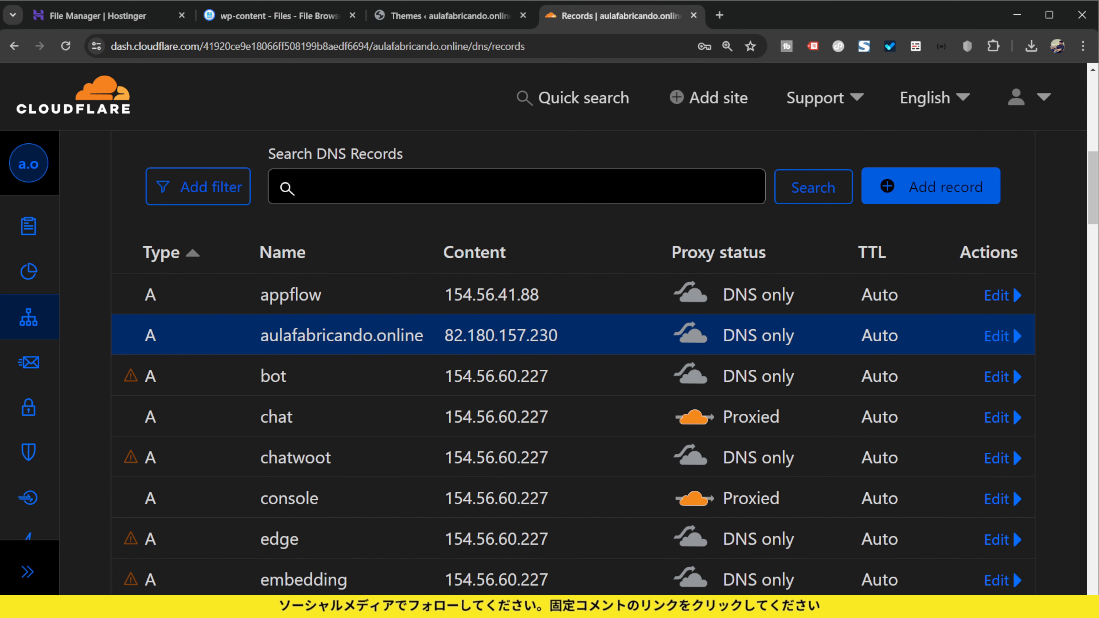